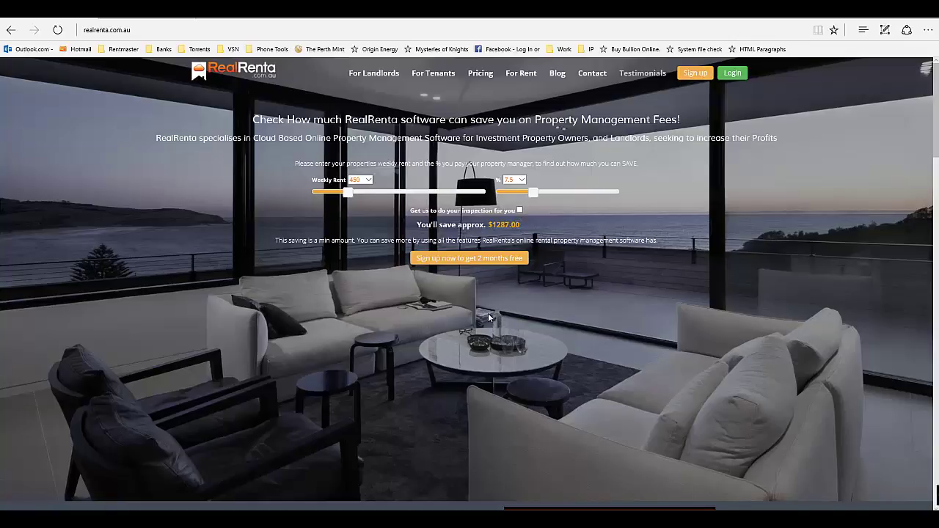
Scroll down and back up the realrenta.com home page to look over the marketing site.
scroll(478, 316, down, 1)
scroll(473, 312, down, 3)
scroll(470, 306, down, 3)
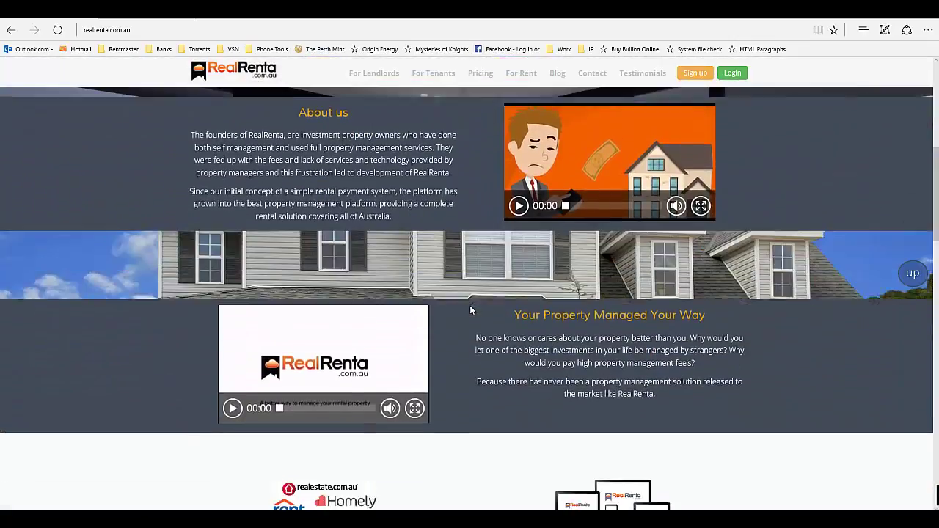
scroll(469, 305, up, 1)
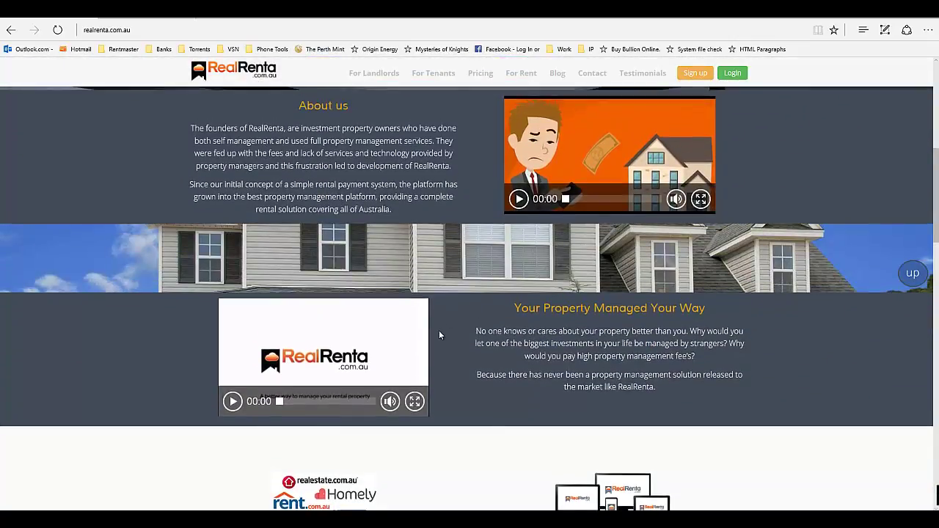
scroll(452, 331, up, 1)
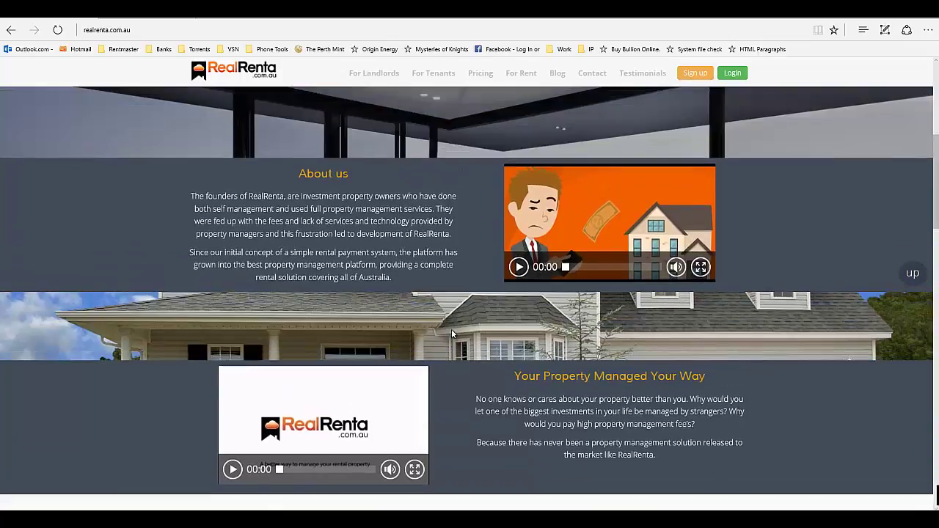
scroll(451, 330, up, 4)
scroll(451, 330, up, 1)
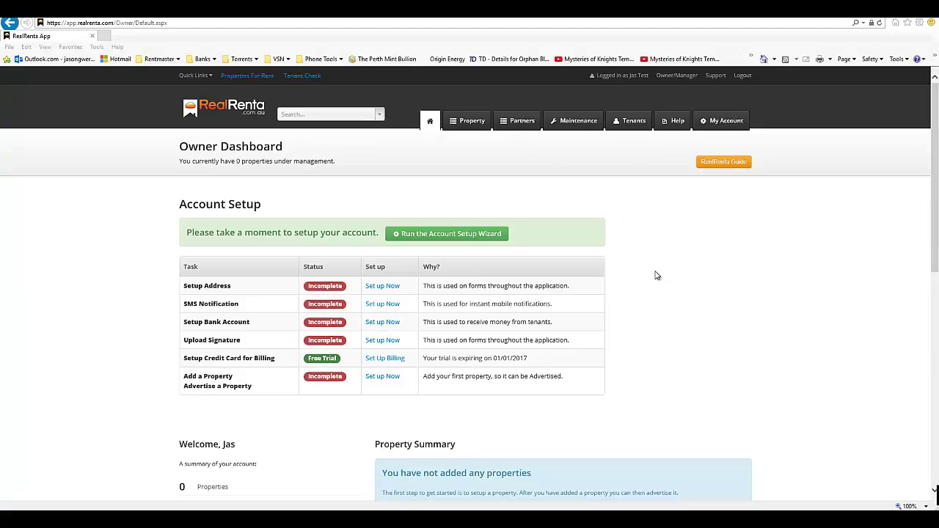
Launch the Account Setup Wizard from the Owner Dashboard's setup checklist.
scroll(628, 270, down, 3)
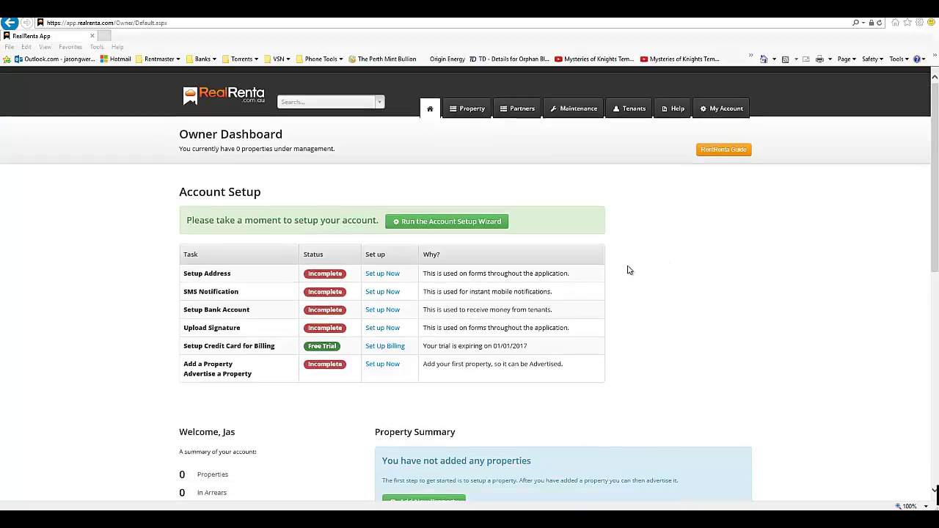
scroll(627, 270, up, 3)
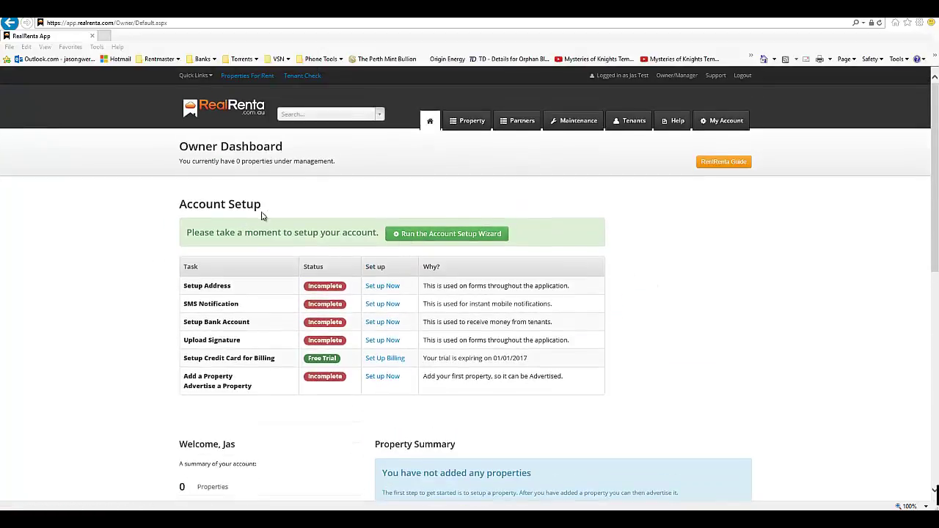
click(437, 236)
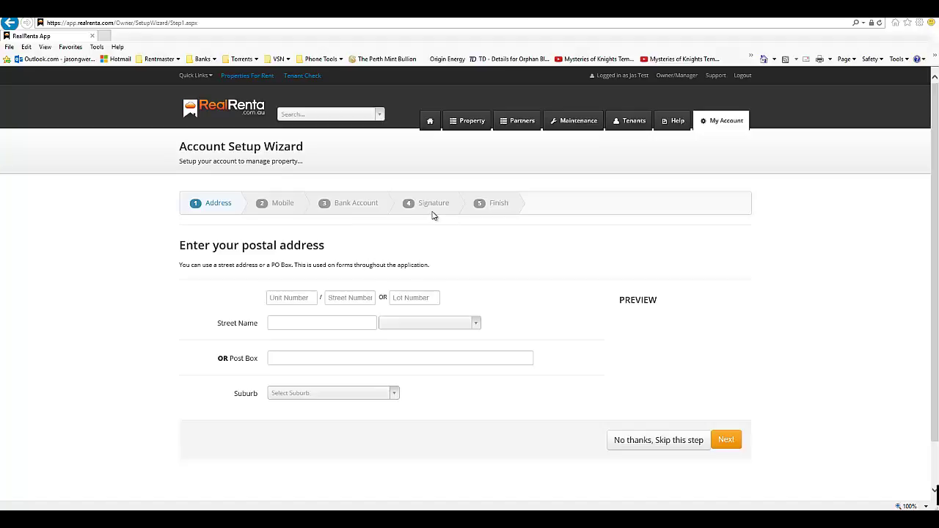
Draw a trial signature in My Account's Signature settings, then return to the Owner Dashboard.
click(721, 127)
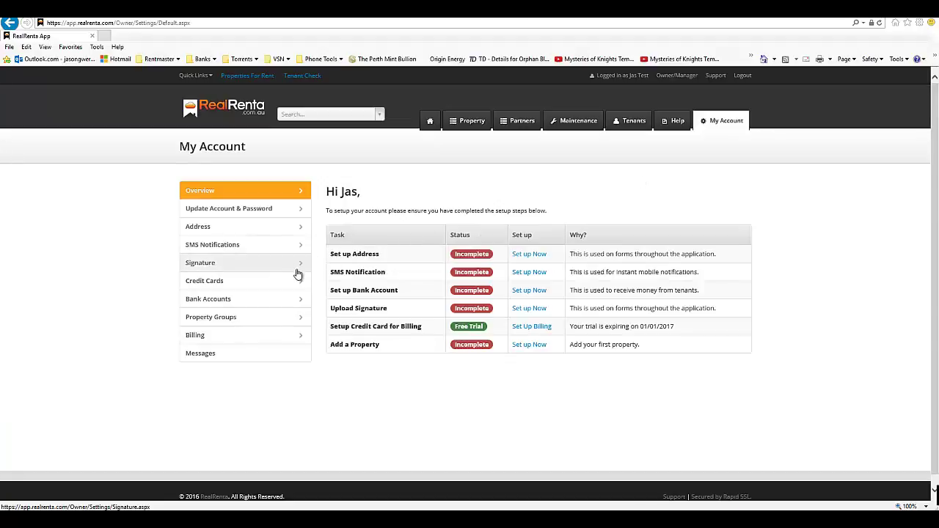
click(200, 270)
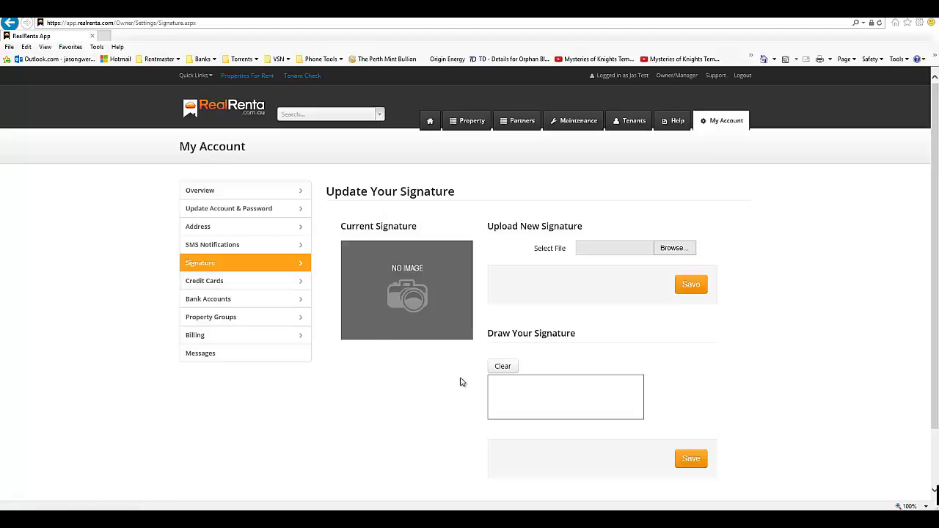
mouse_move(517, 389)
mouse_down()
mouse_move(503, 404)
mouse_move(577, 399)
mouse_up()
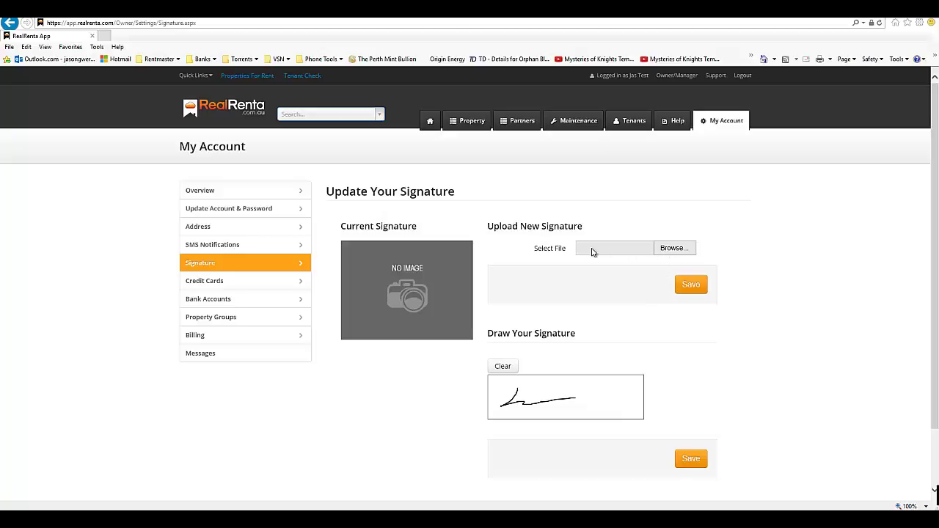
click(245, 113)
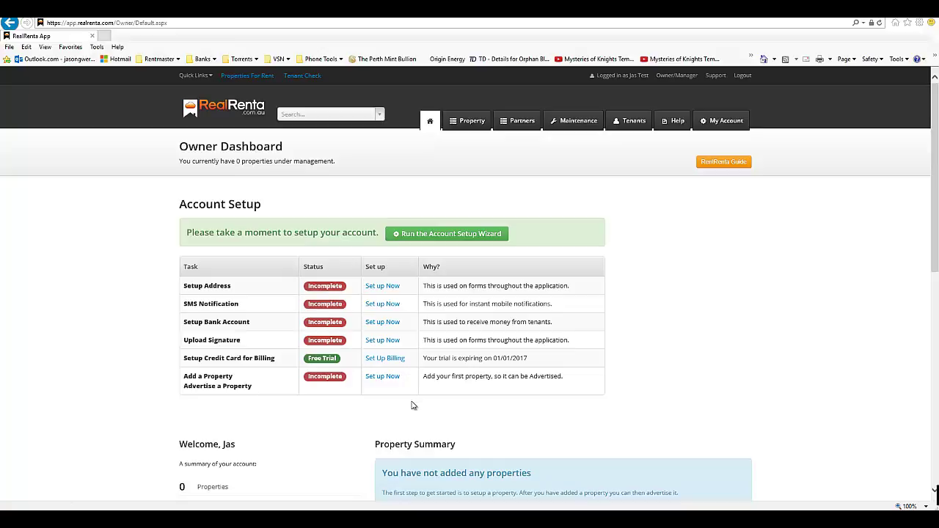
Preview the Add Property Wizard from Quick Links, then return to the seven-property Owner Dashboard.
scroll(367, 402, down, 1)
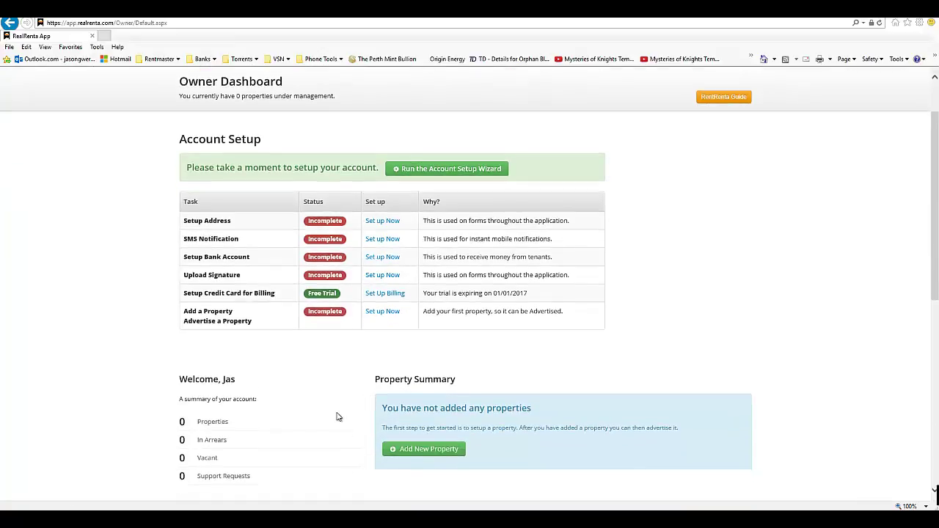
scroll(338, 415, up, 1)
scroll(341, 412, down, 1)
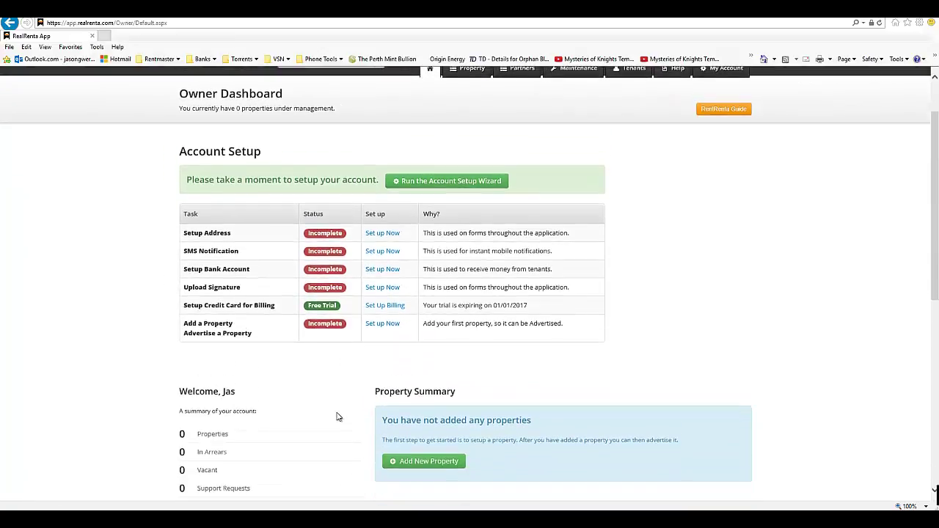
scroll(345, 409, up, 1)
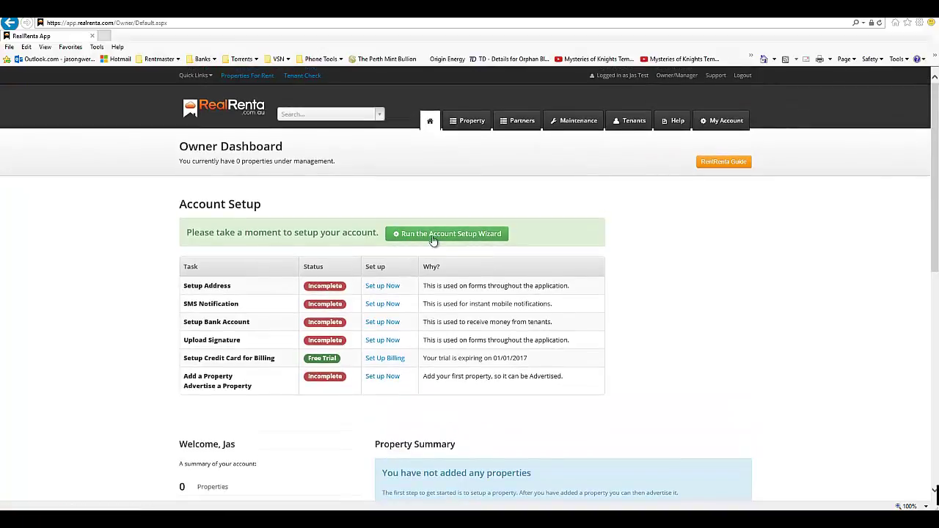
scroll(459, 214, down, 2)
scroll(451, 308, down, 1)
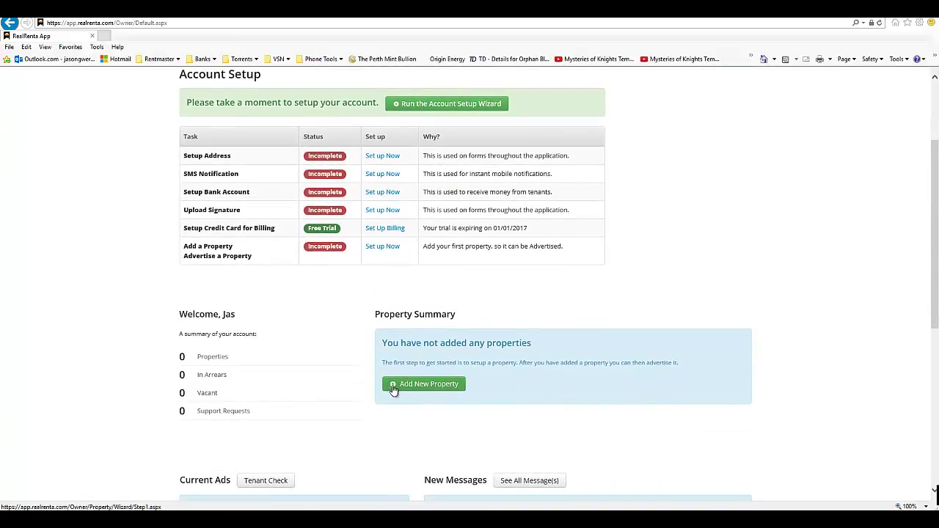
scroll(437, 386, up, 2)
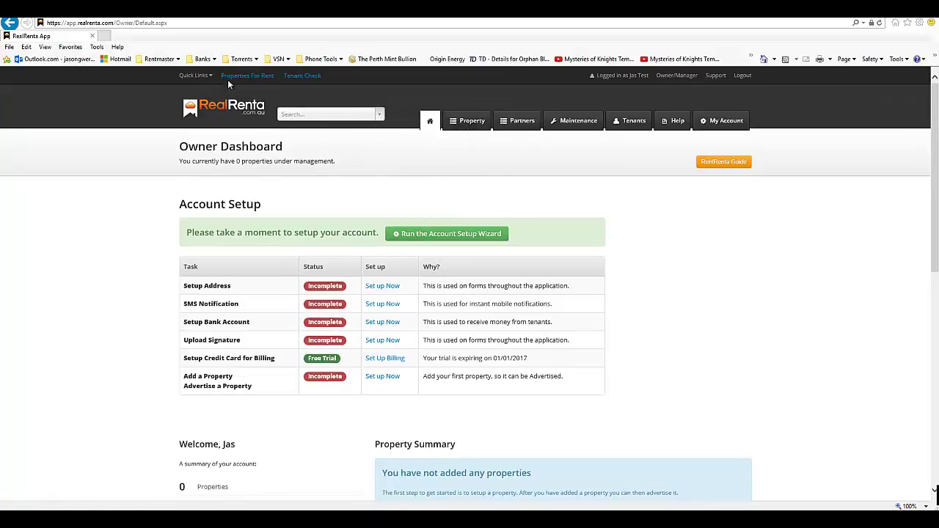
click(200, 77)
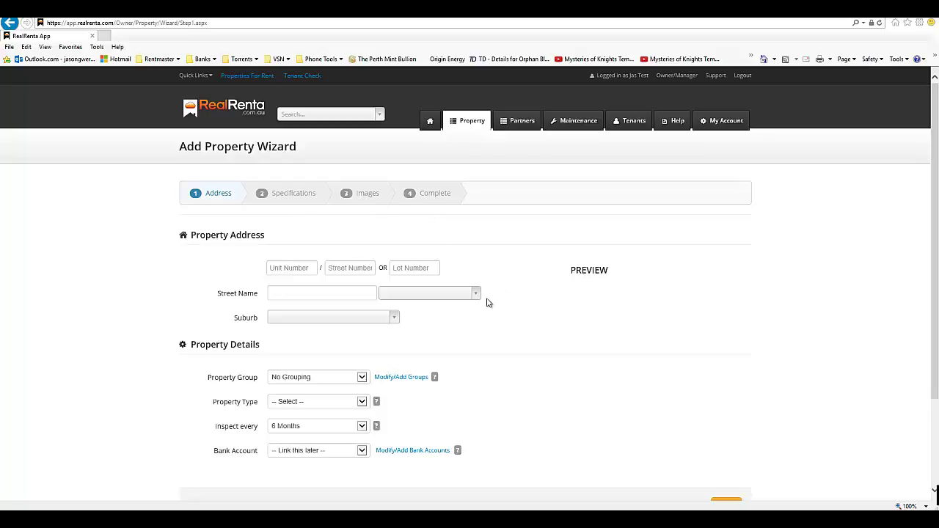
click(238, 112)
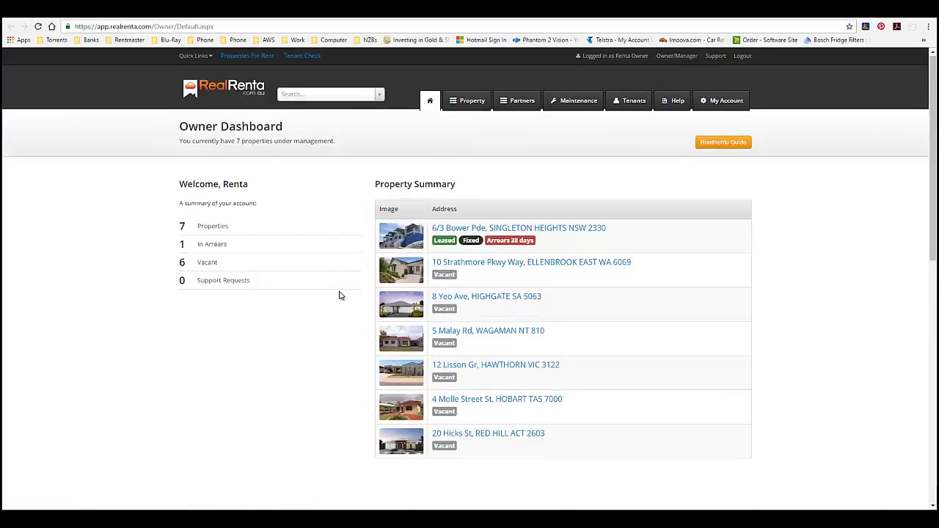
scroll(340, 296, down, 3)
scroll(340, 296, up, 3)
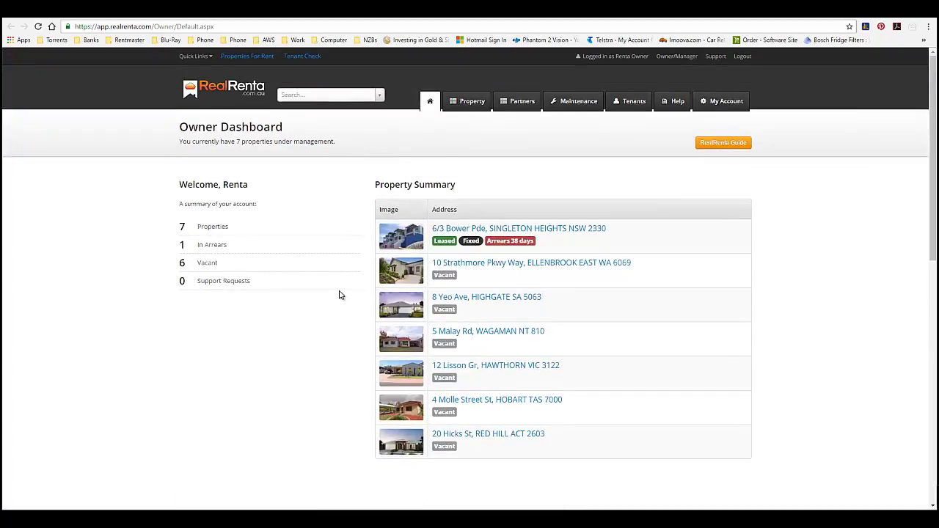
scroll(337, 292, down, 1)
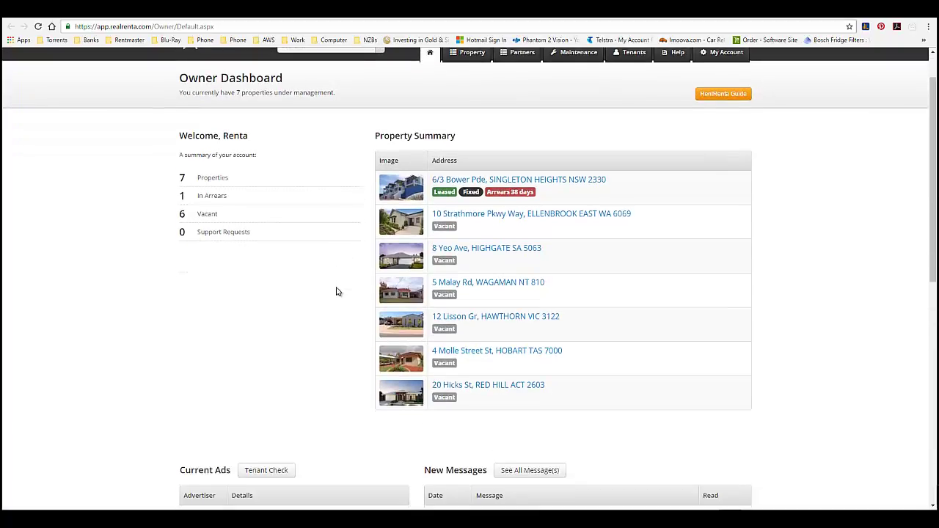
scroll(337, 292, down, 2)
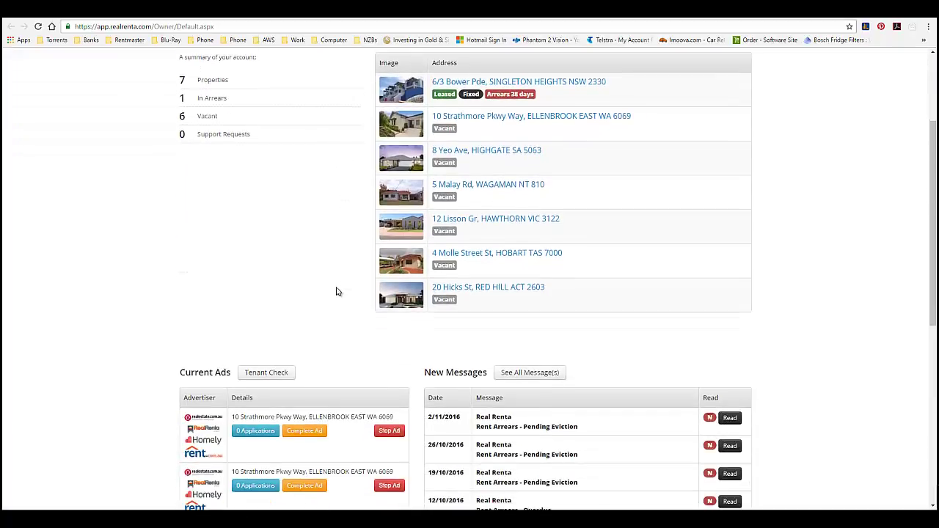
scroll(336, 291, down, 2)
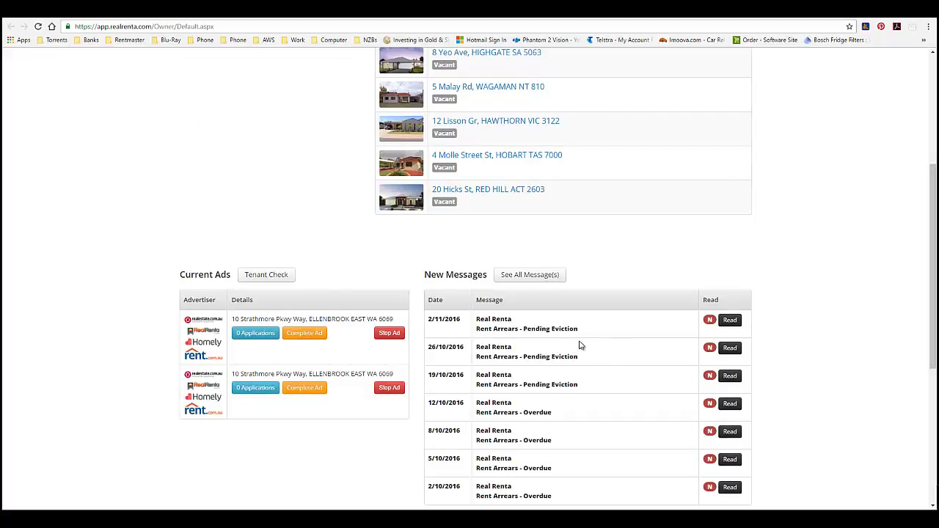
scroll(571, 358, down, 3)
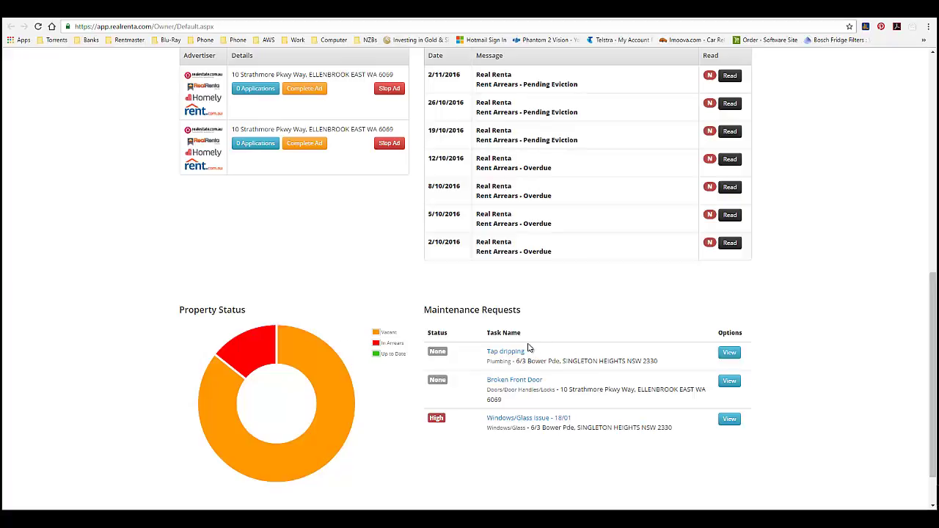
scroll(529, 348, up, 6)
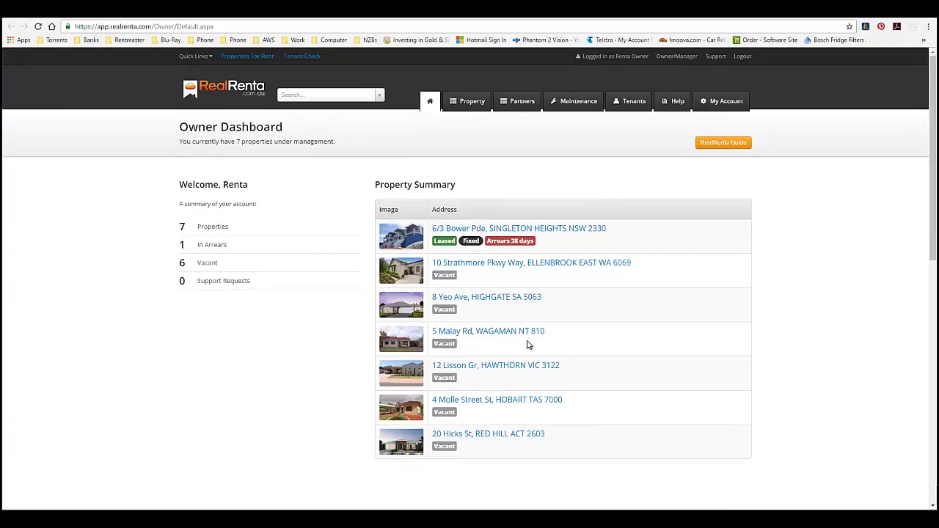
click(495, 230)
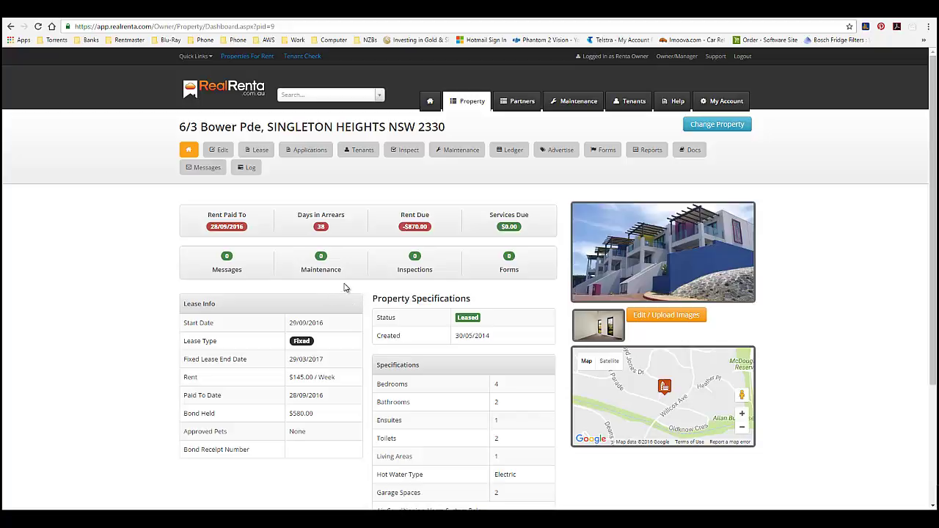
scroll(345, 290, down, 1)
scroll(374, 283, up, 1)
scroll(465, 241, down, 2)
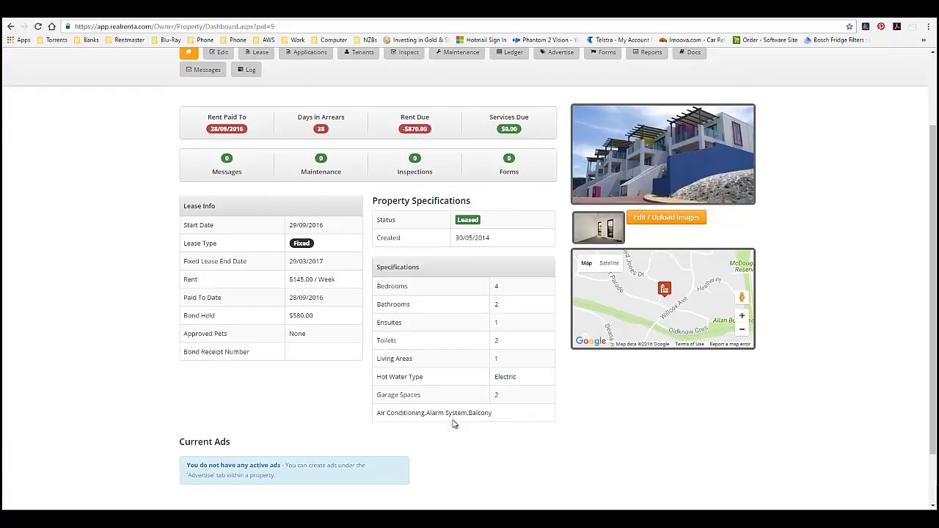
scroll(445, 367, down, 1)
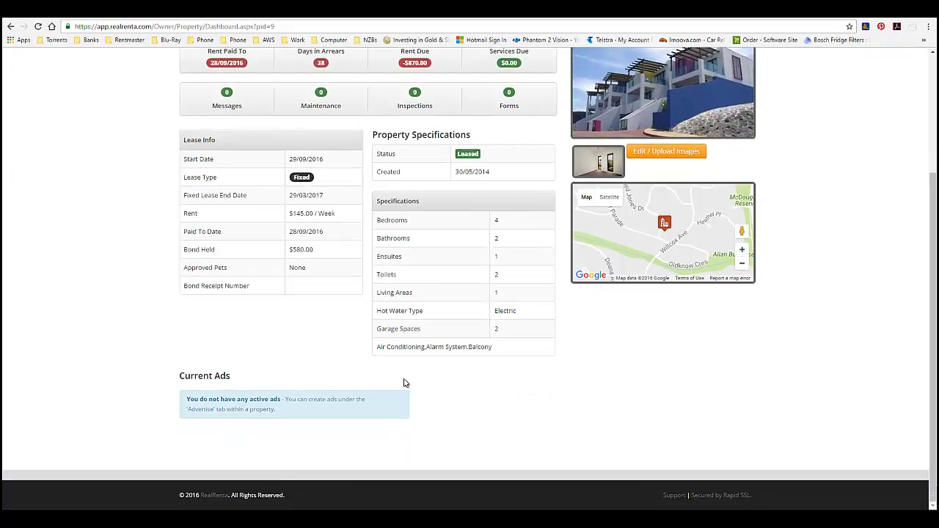
scroll(404, 383, up, 3)
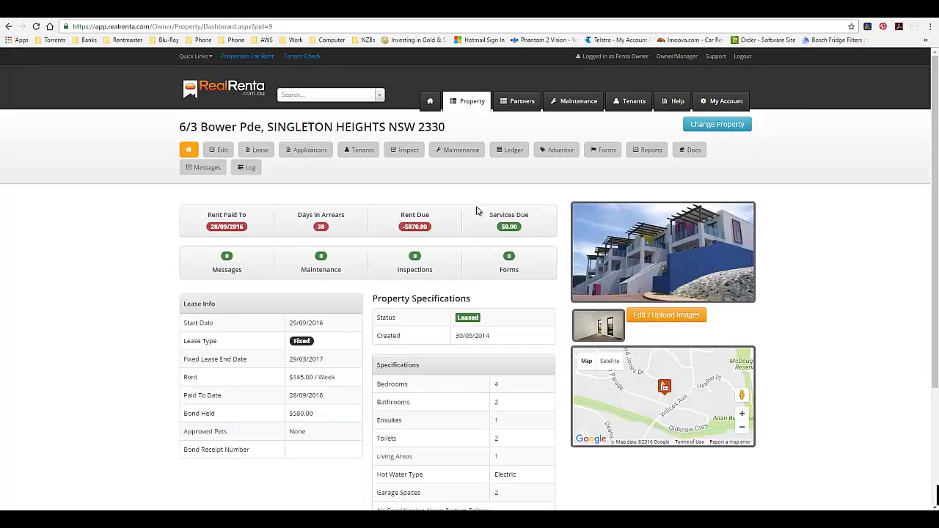
click(228, 92)
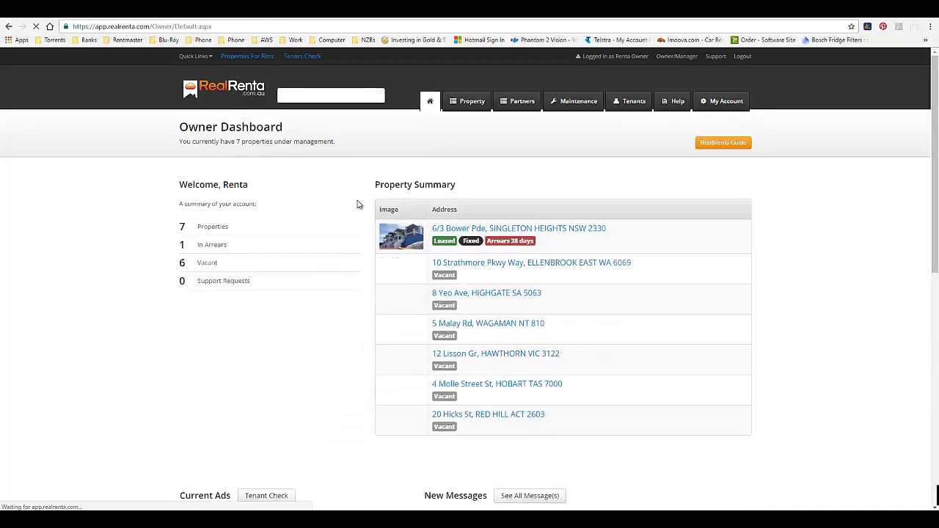
click(492, 264)
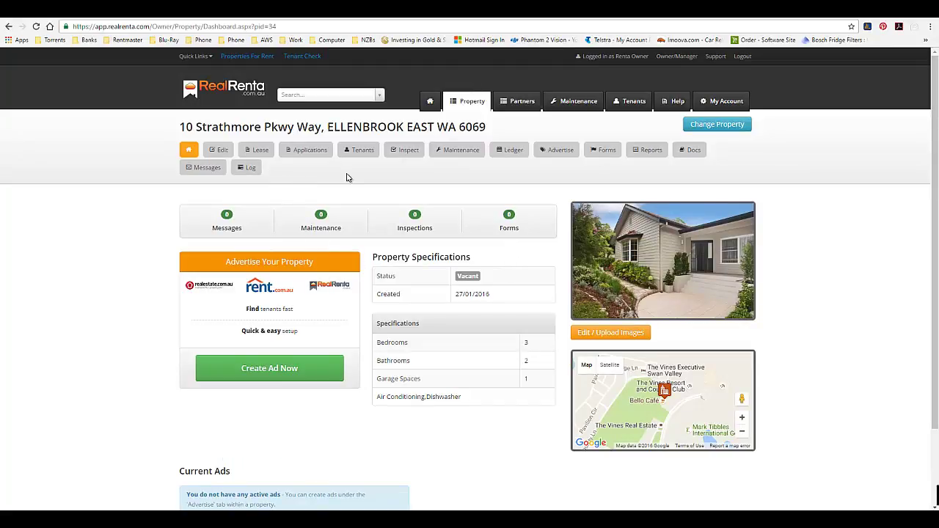
scroll(348, 177, down, 1)
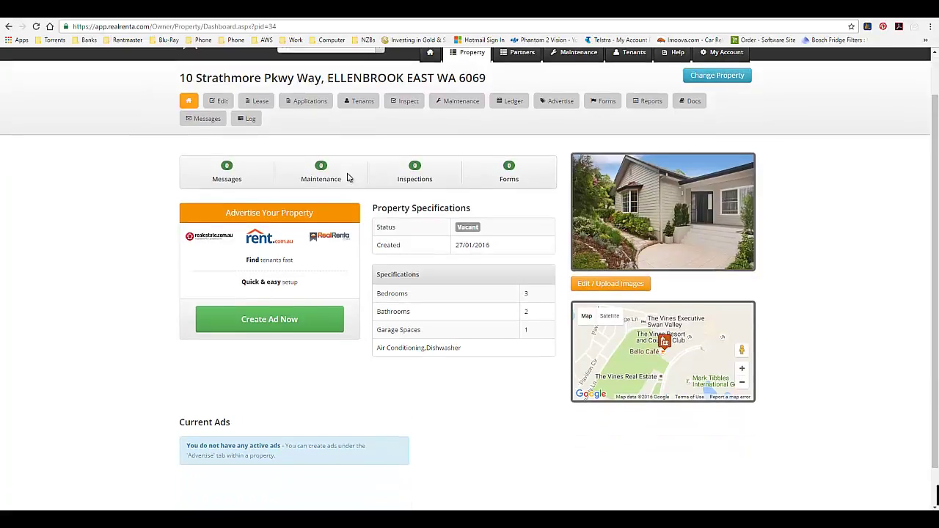
click(247, 327)
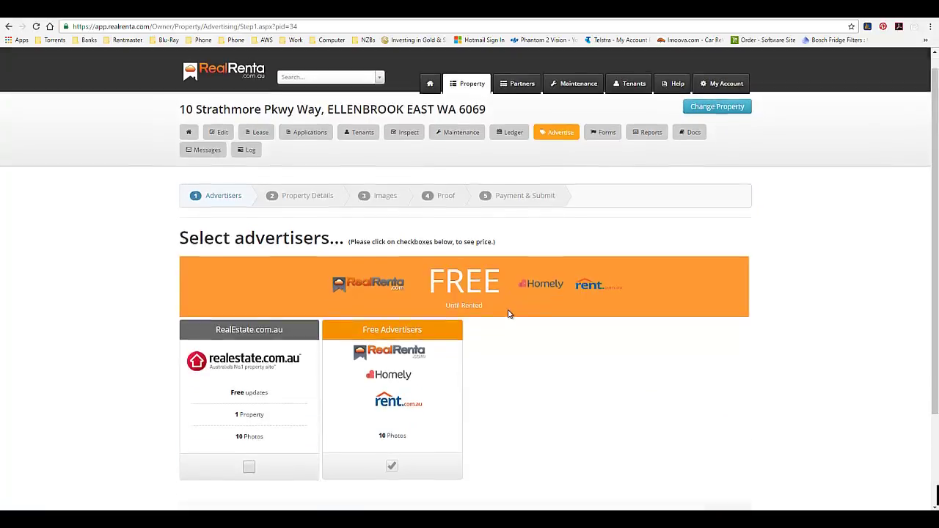
scroll(509, 315, down, 1)
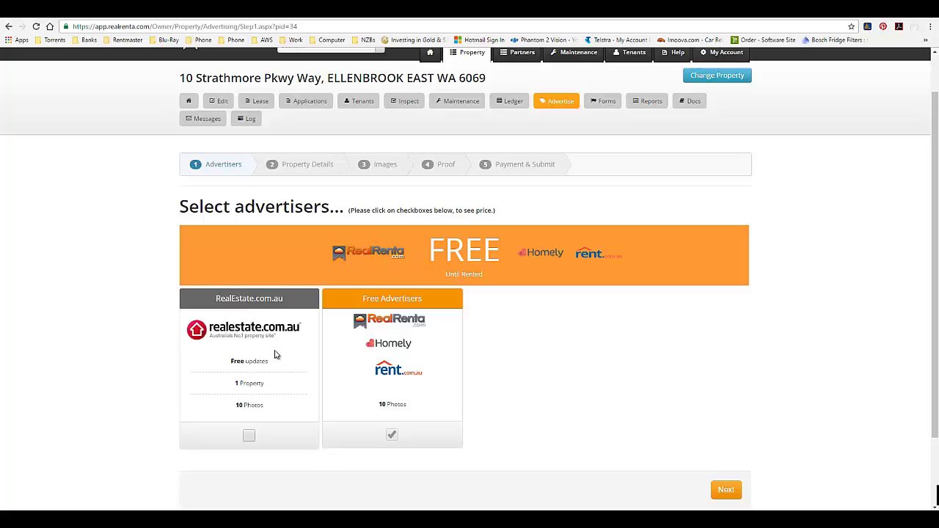
click(249, 437)
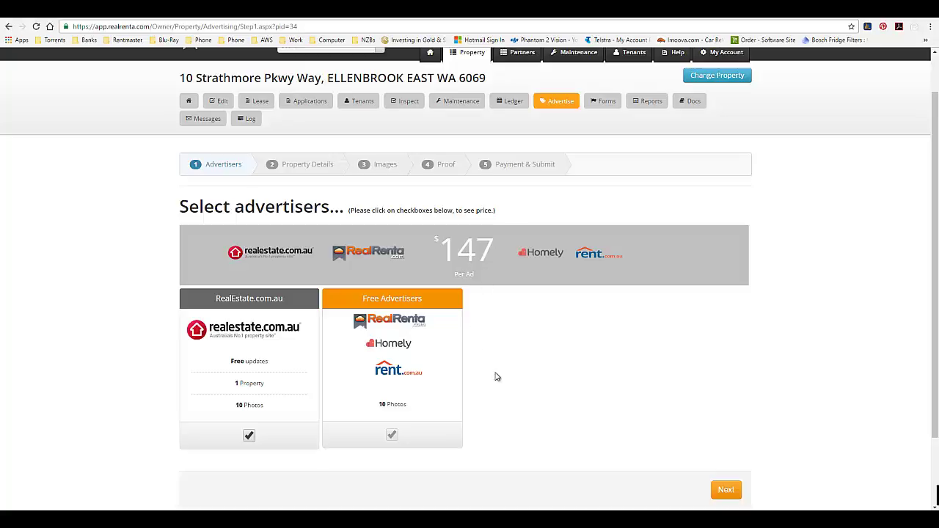
Advance the ad to Step 2 Property Details and scroll through its empty form.
click(729, 491)
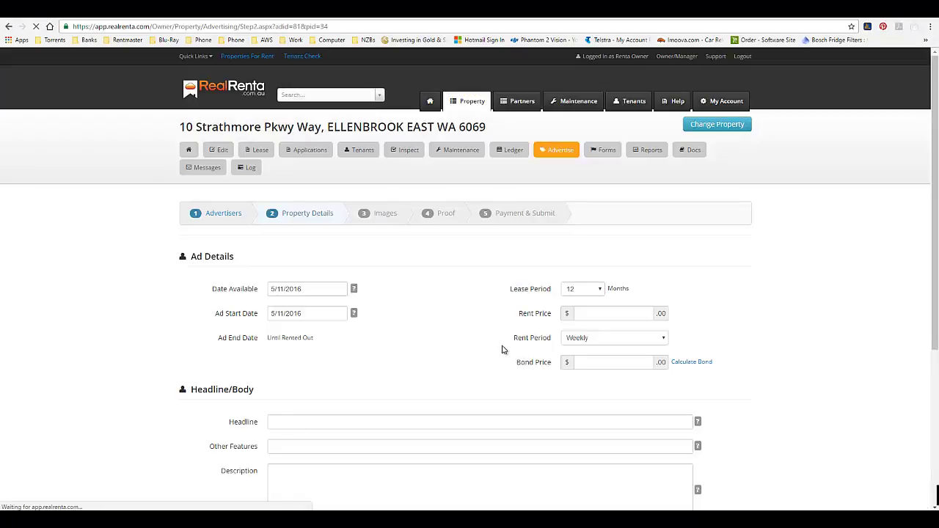
scroll(501, 338, down, 2)
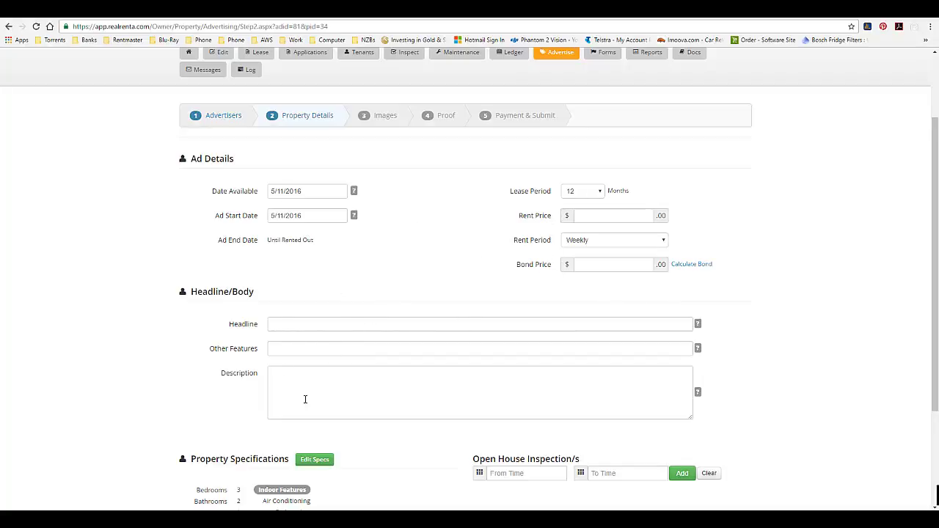
scroll(323, 359, down, 1)
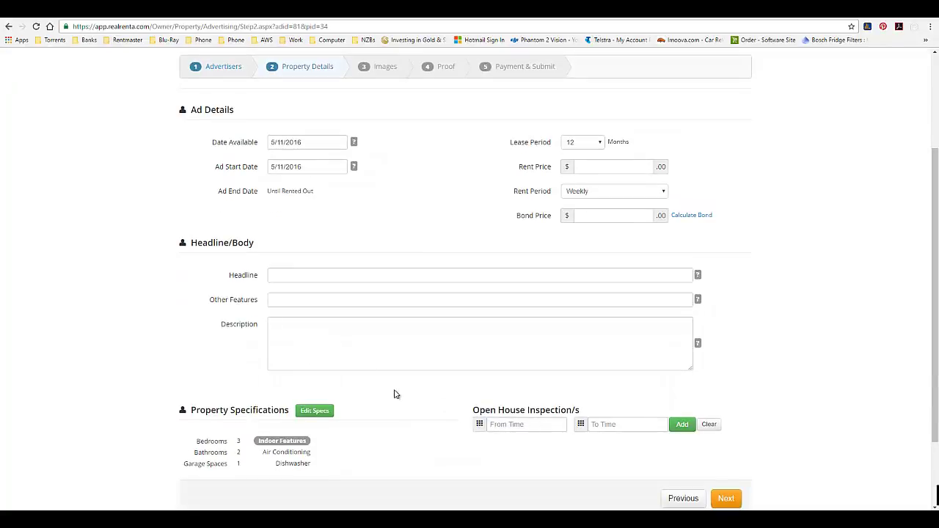
scroll(394, 394, up, 1)
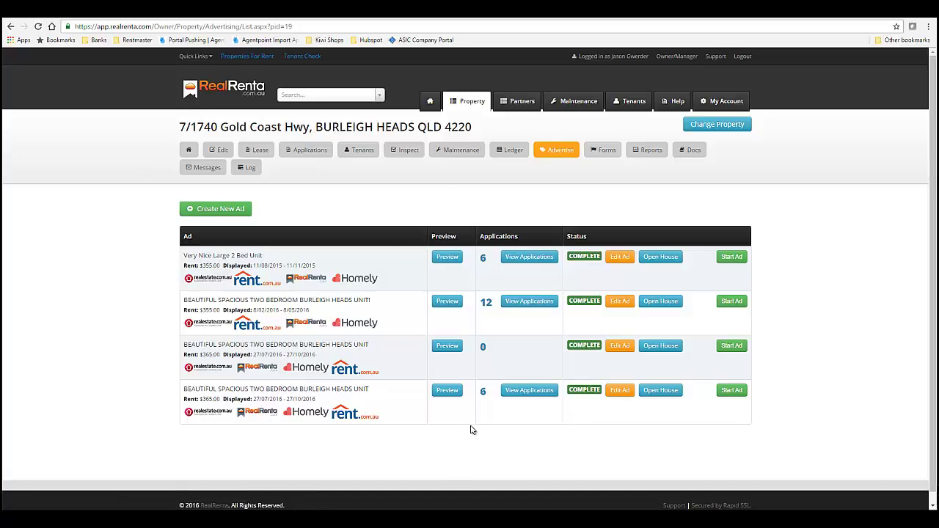
View the fourth ad's six applications, leaving the third application's status as Rejected.
click(524, 391)
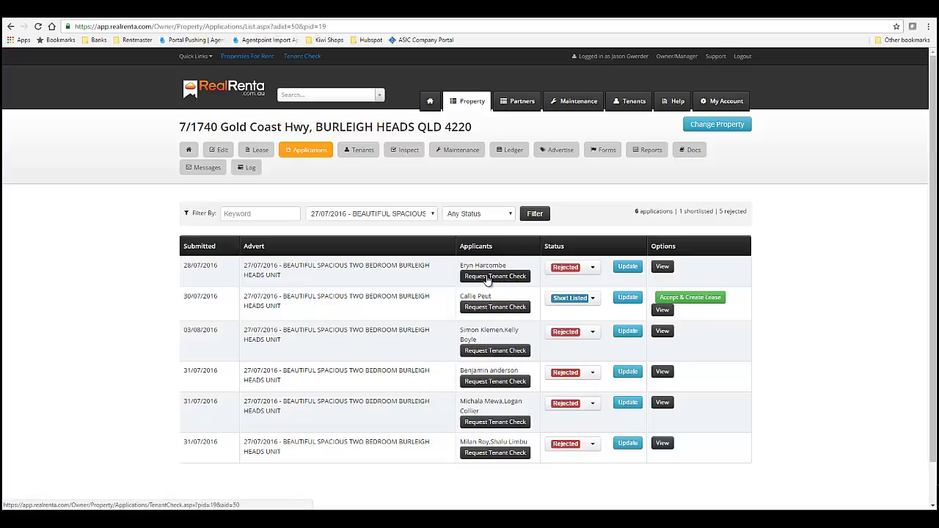
click(593, 332)
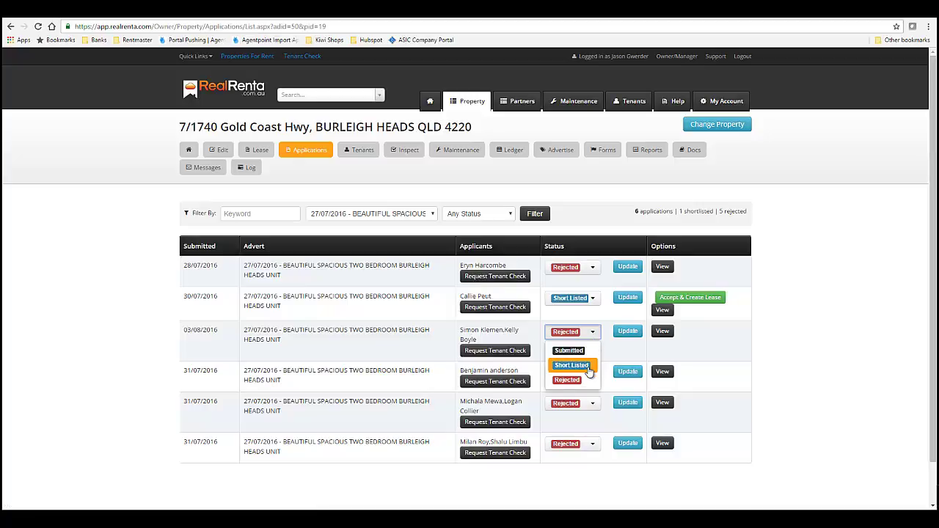
click(688, 361)
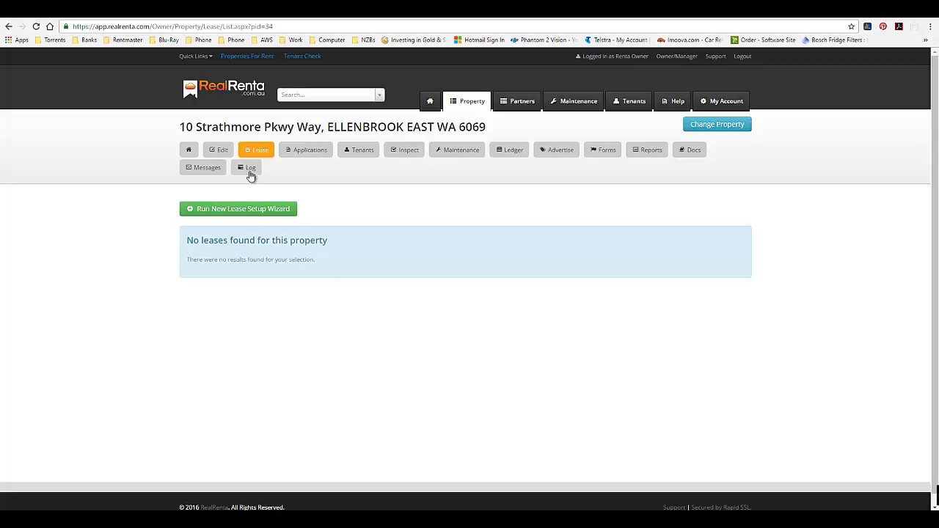
click(251, 210)
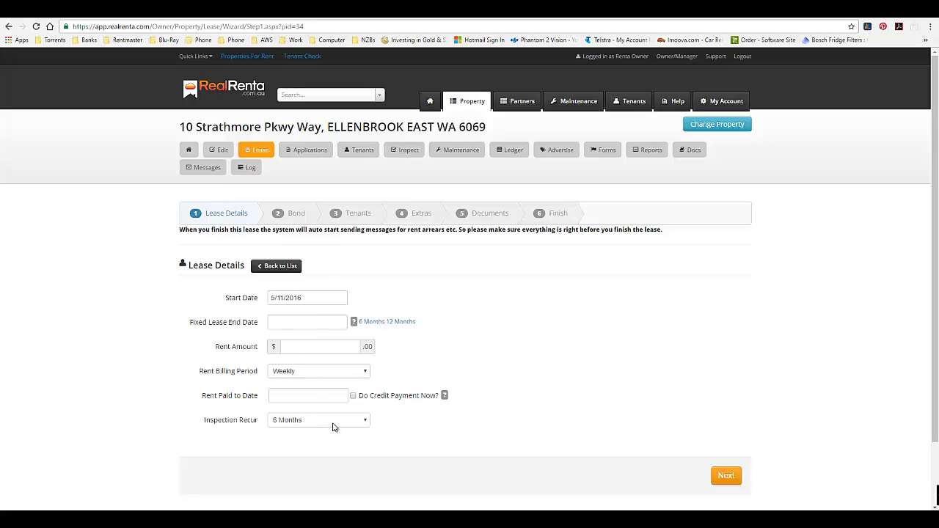
click(359, 424)
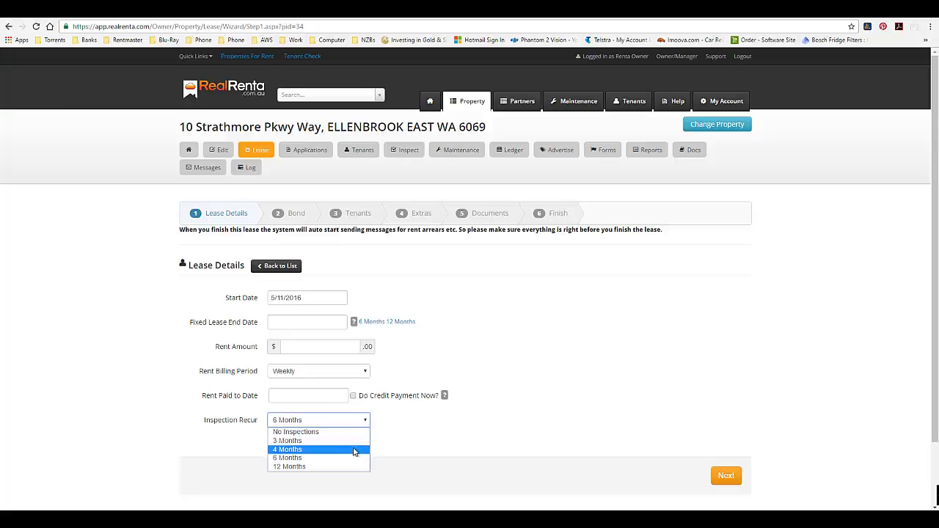
click(419, 438)
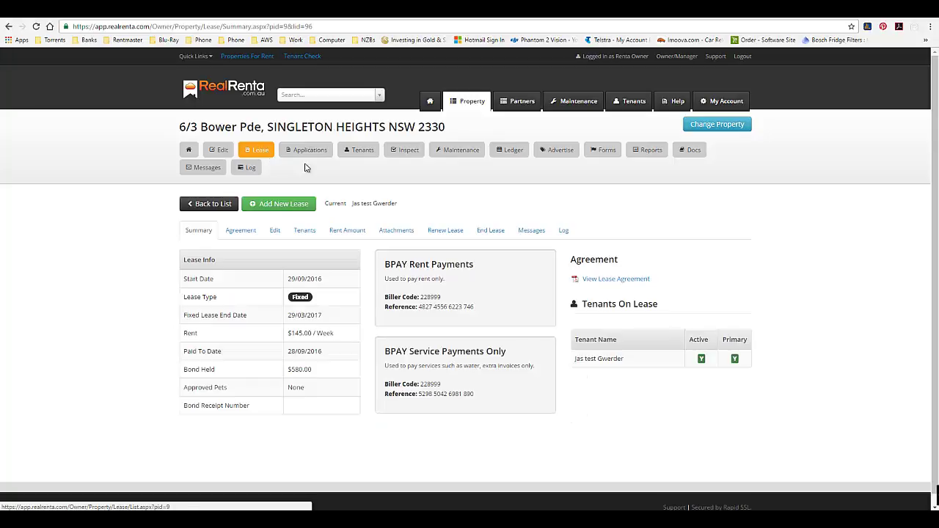
scroll(413, 323, down, 1)
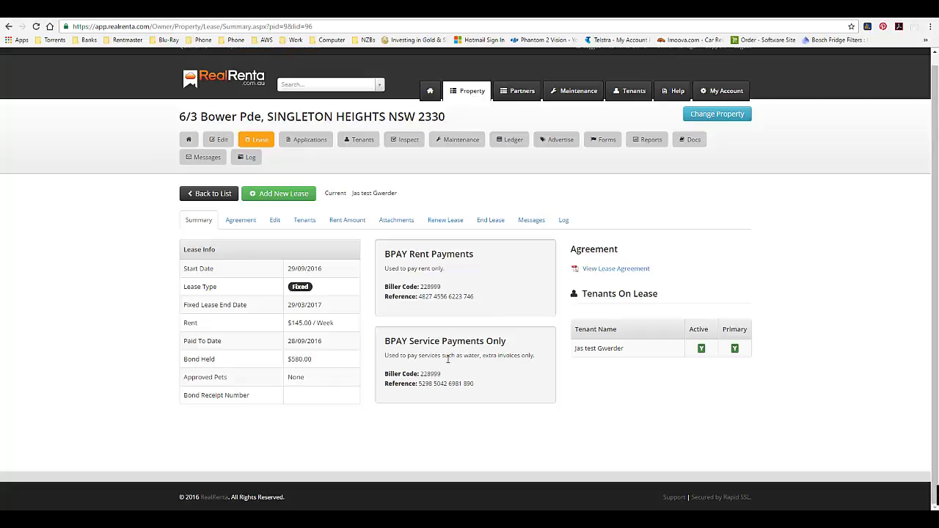
scroll(387, 375, up, 1)
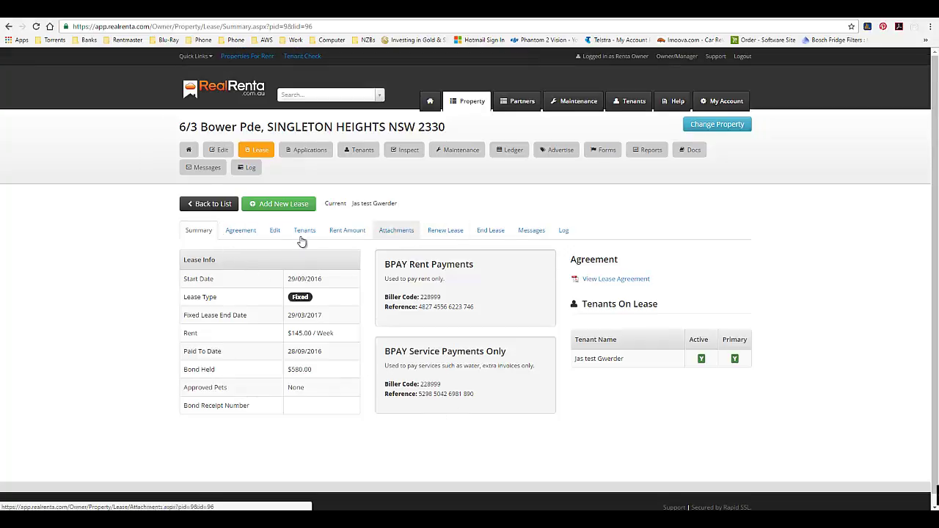
click(240, 233)
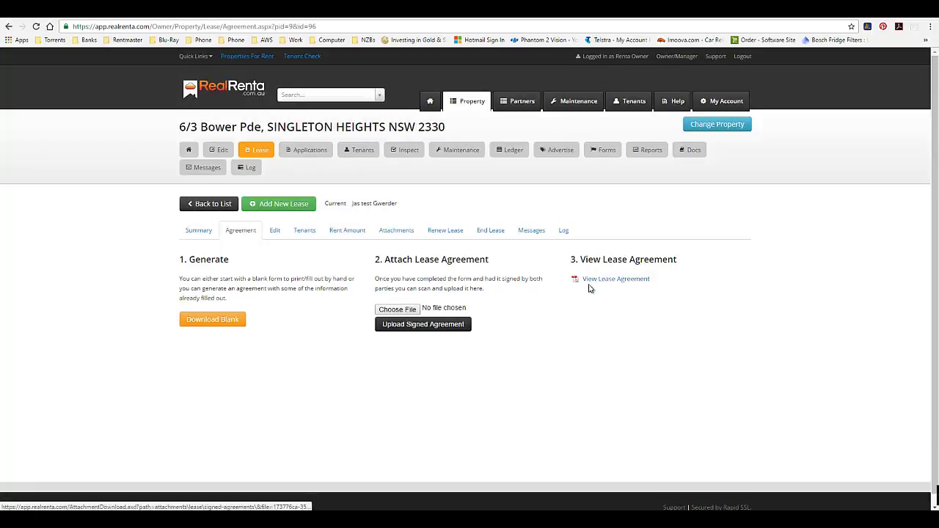
click(277, 237)
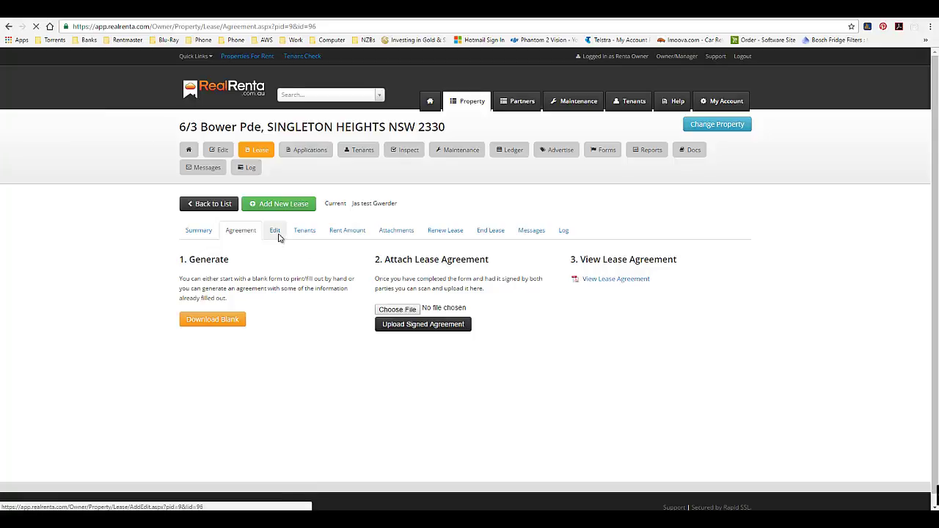
scroll(352, 294, down, 2)
scroll(352, 296, up, 1)
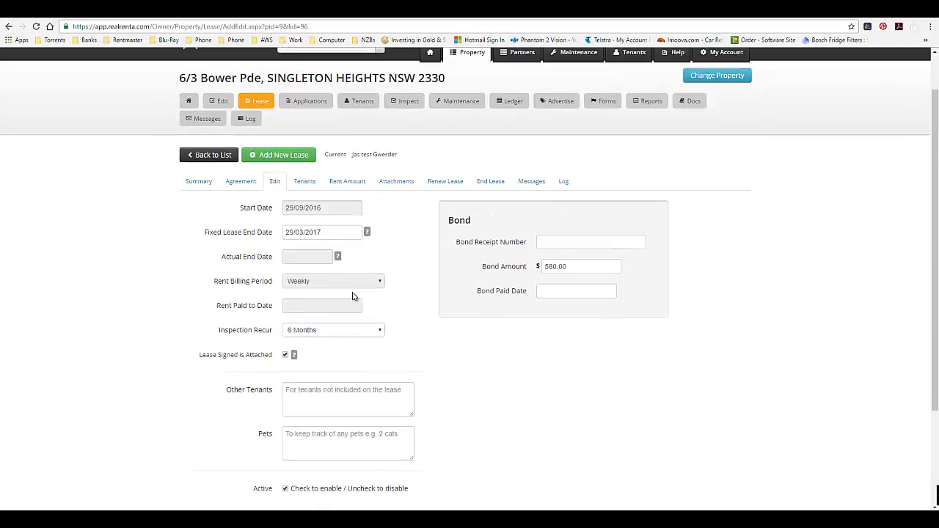
scroll(352, 296, up, 1)
click(305, 233)
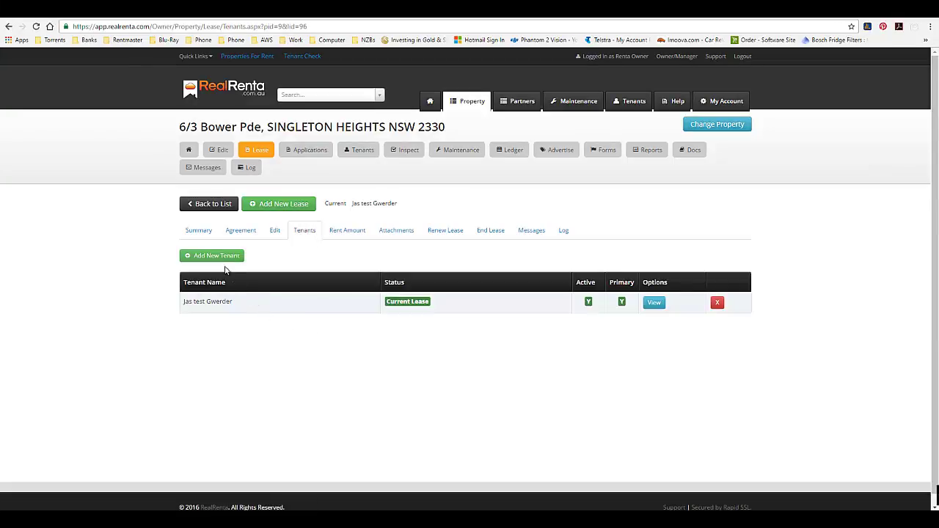
Open the rent amount history and begin a new rent entry with a start date.
click(349, 234)
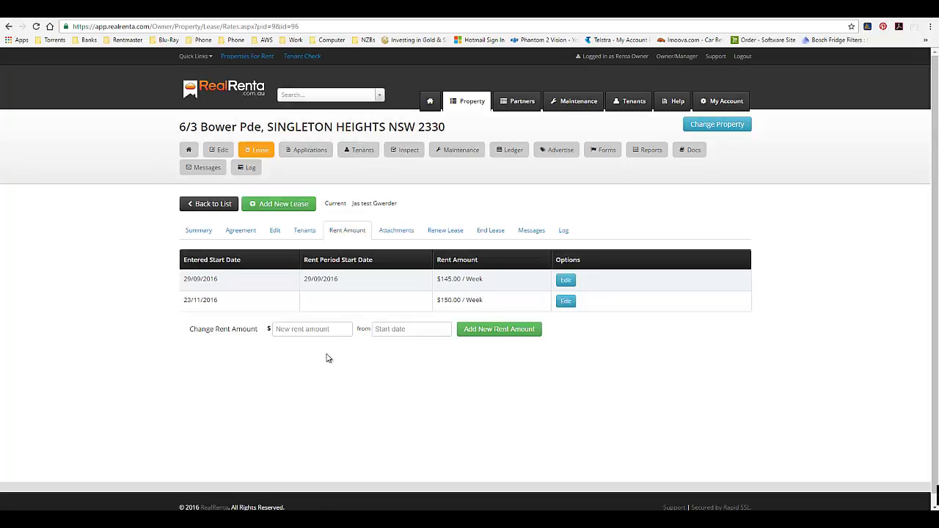
click(304, 331)
click(393, 331)
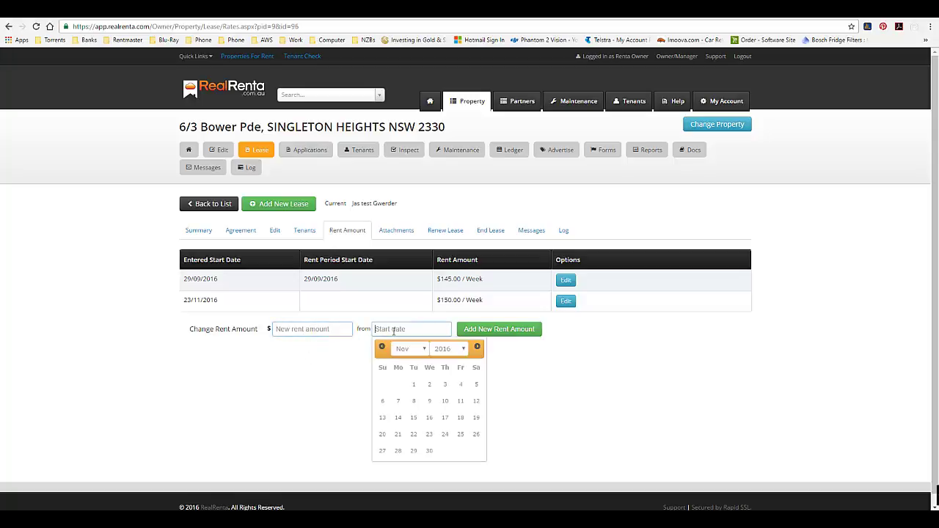
click(287, 379)
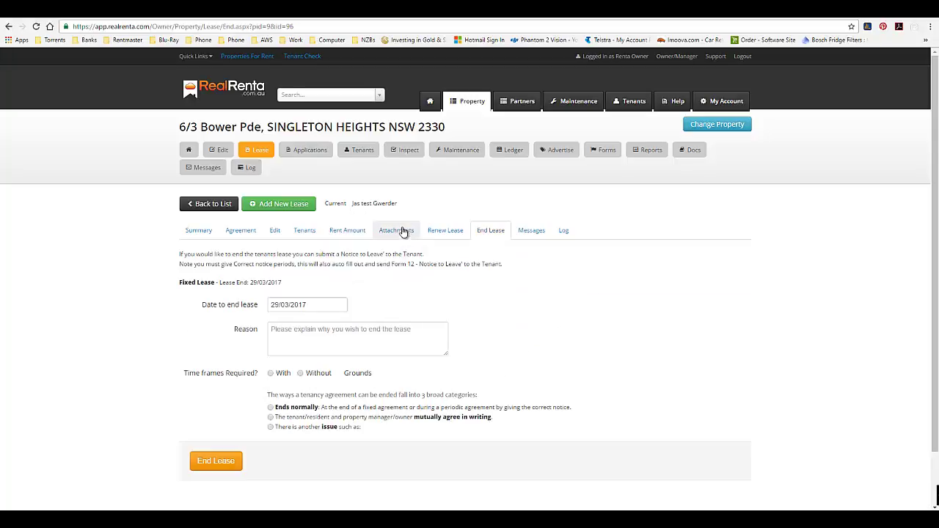
Check the lease attachments, then set renewal to let the tenant stay on with changeable lease details.
click(394, 237)
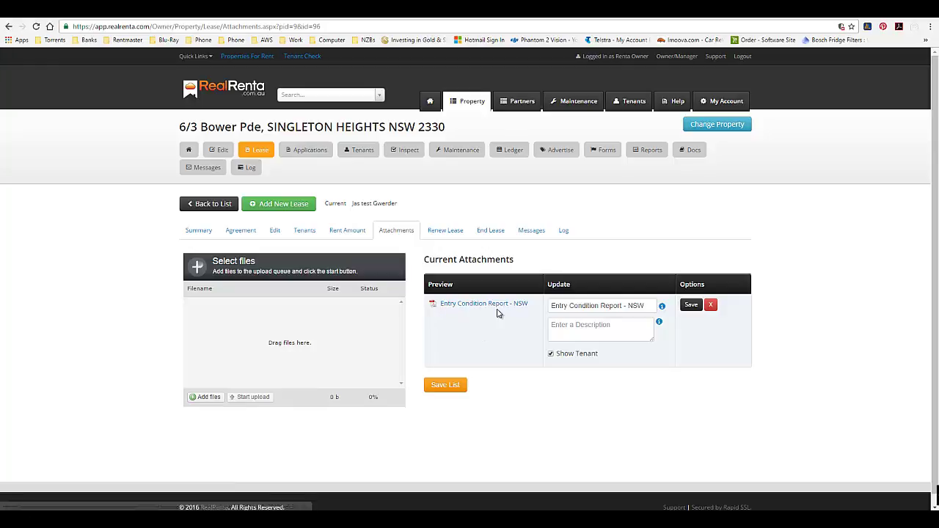
click(448, 232)
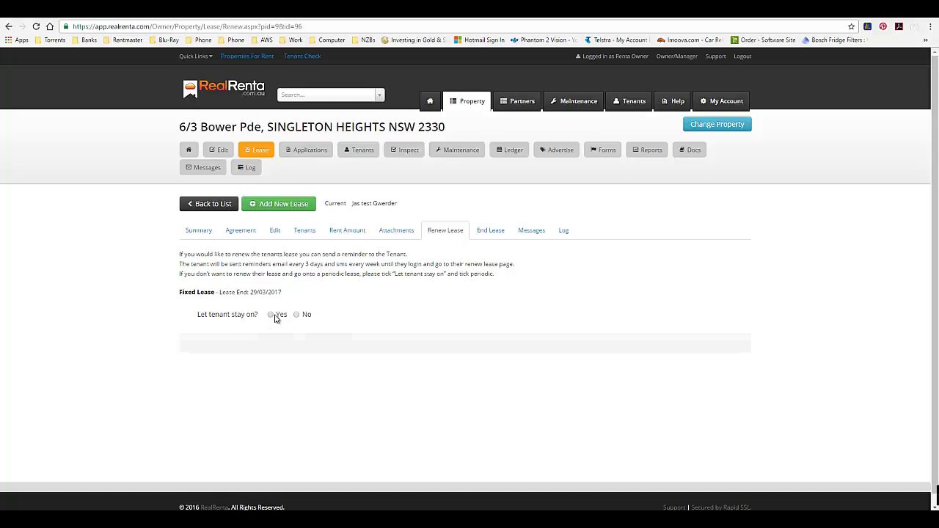
click(276, 318)
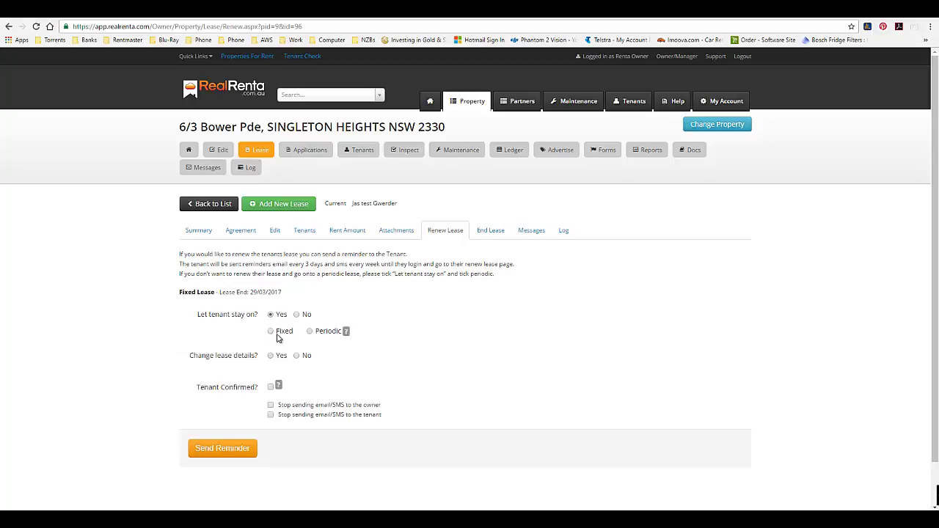
click(271, 357)
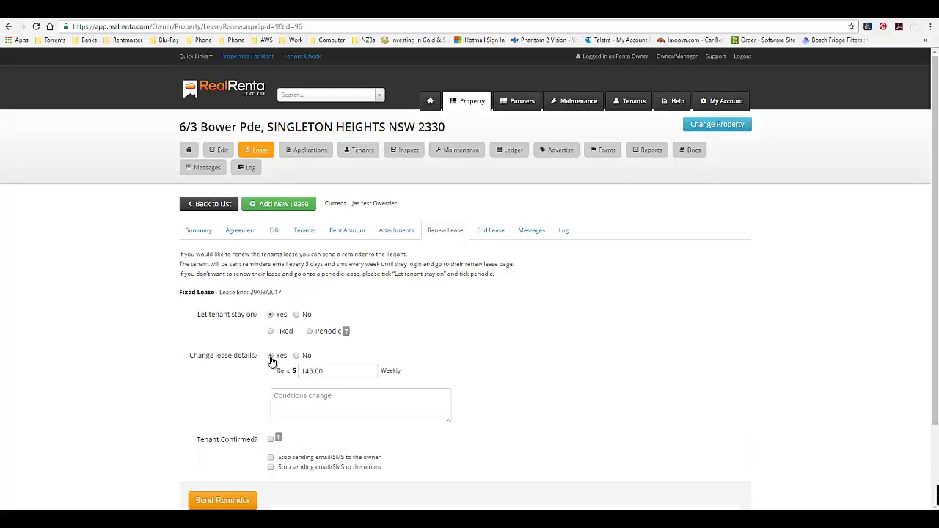
scroll(325, 400, down, 3)
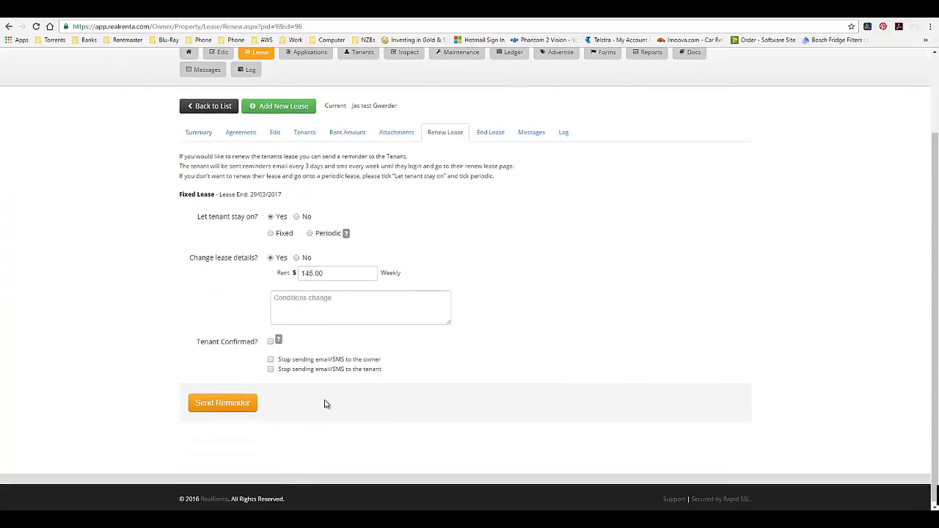
scroll(346, 384, up, 3)
scroll(346, 386, down, 1)
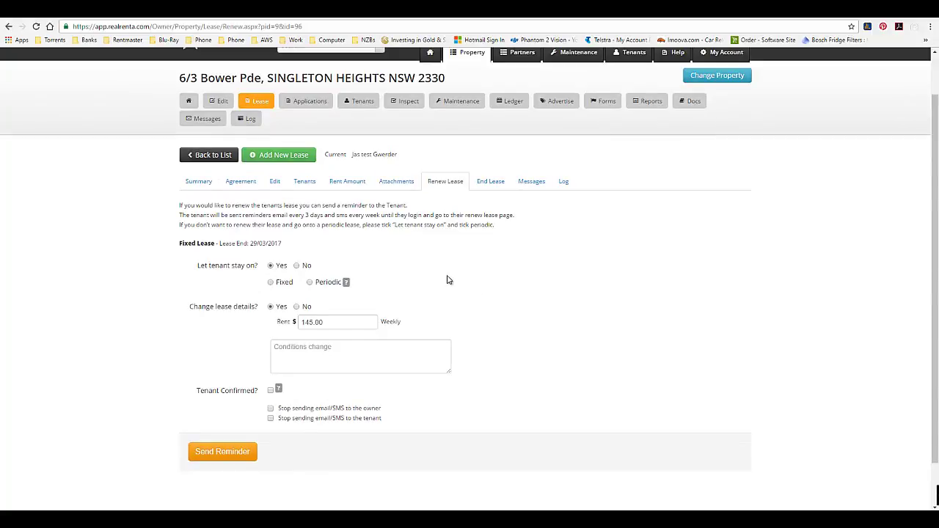
scroll(485, 297, up, 1)
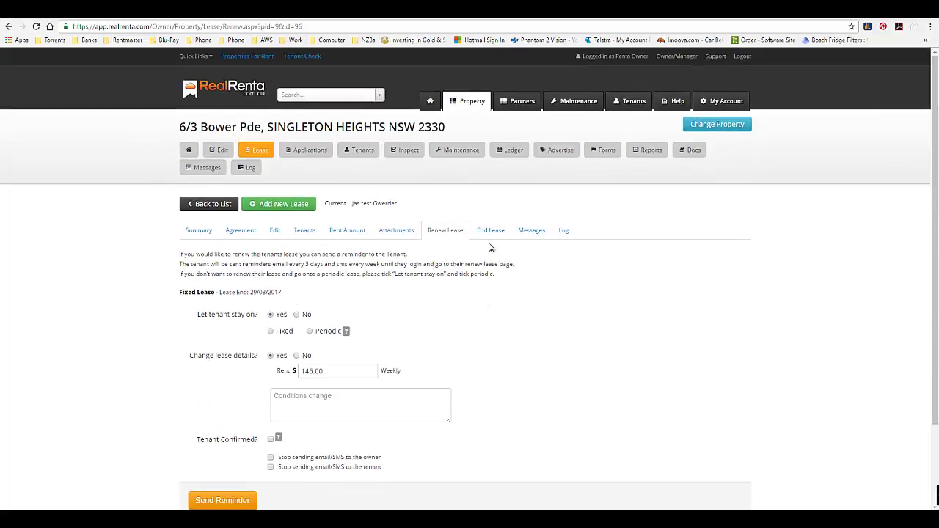
click(490, 234)
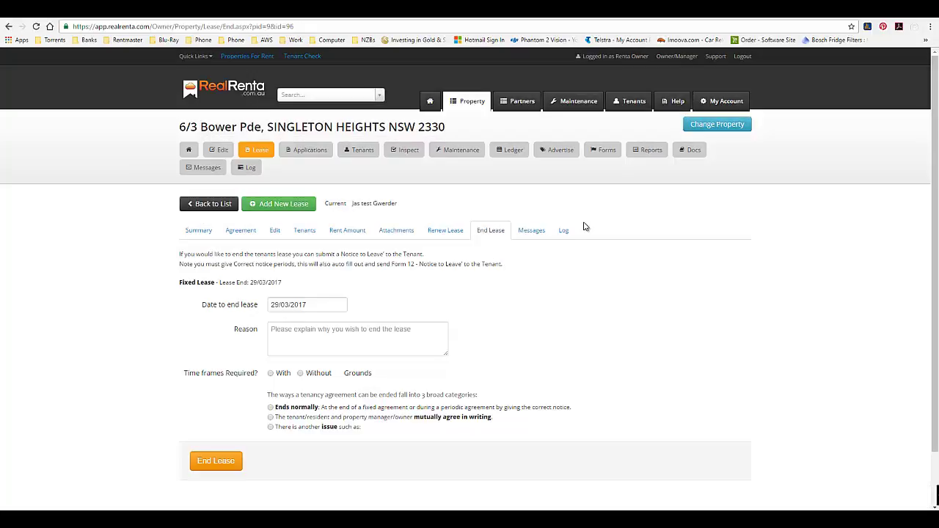
Review the 29/03/2017 inspection summary and its forms, then view the empty maintenance list.
click(408, 152)
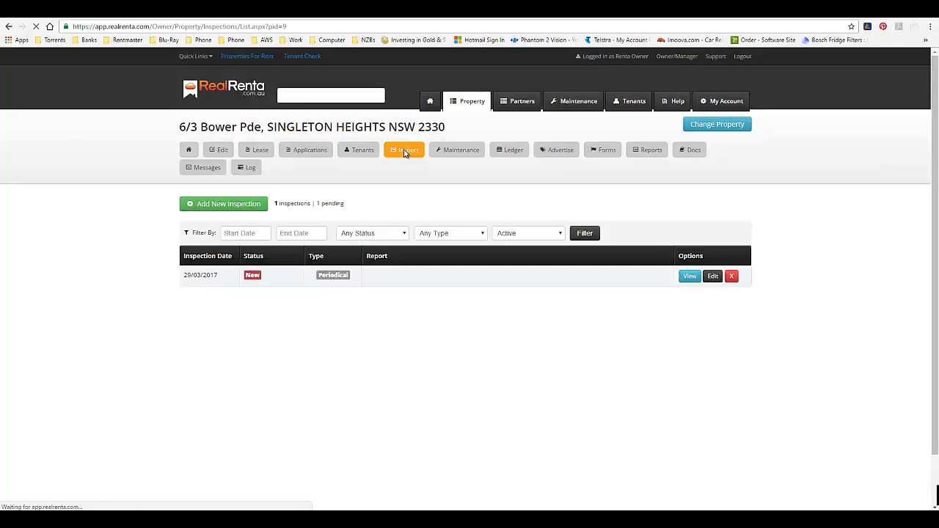
click(690, 276)
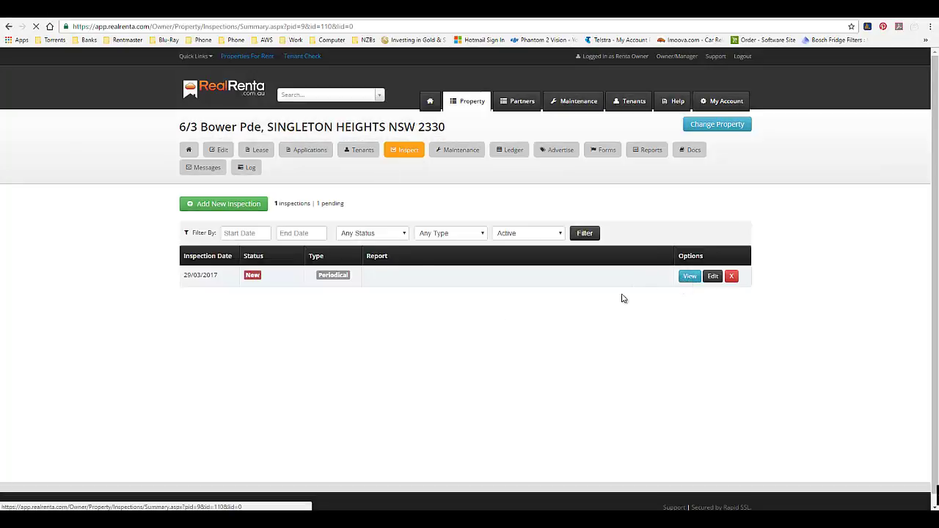
click(232, 233)
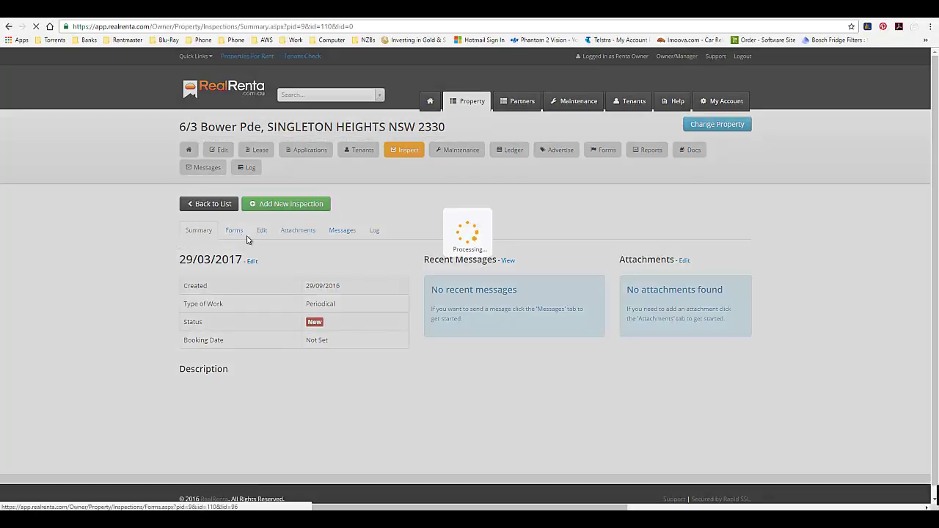
scroll(329, 293, down, 2)
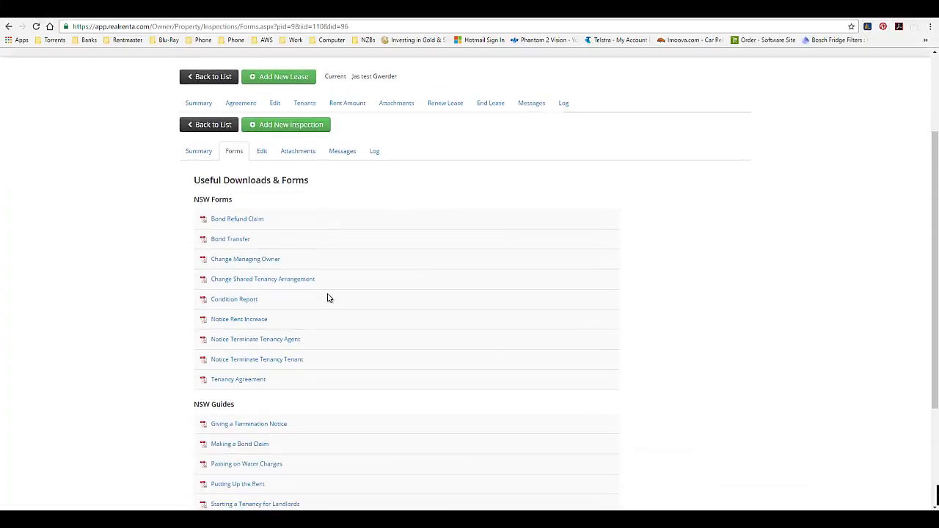
scroll(326, 305, up, 2)
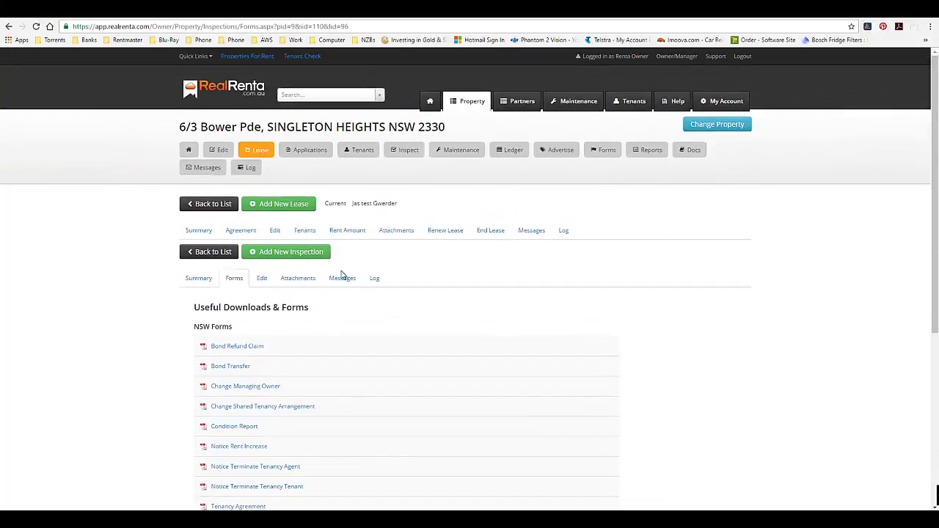
click(456, 151)
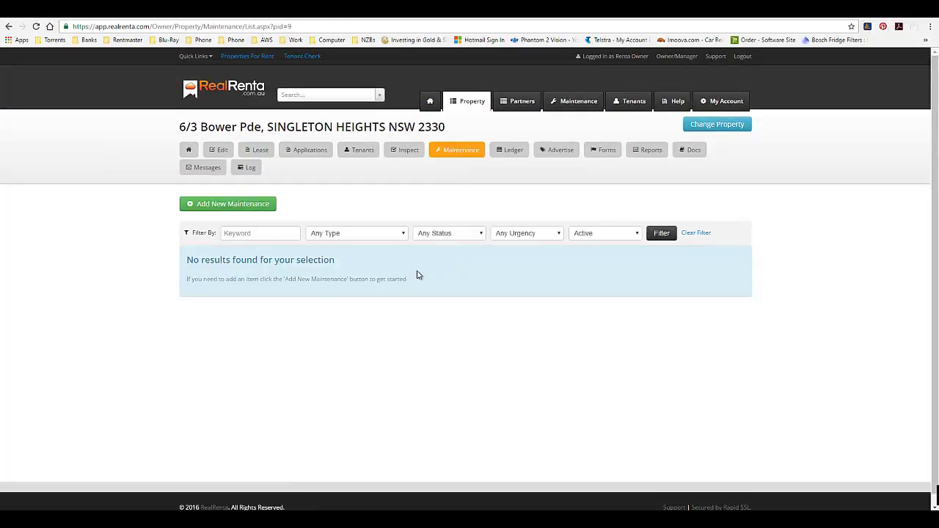
Start a blank new maintenance request and look over its form fields.
click(266, 205)
scroll(370, 315, down, 2)
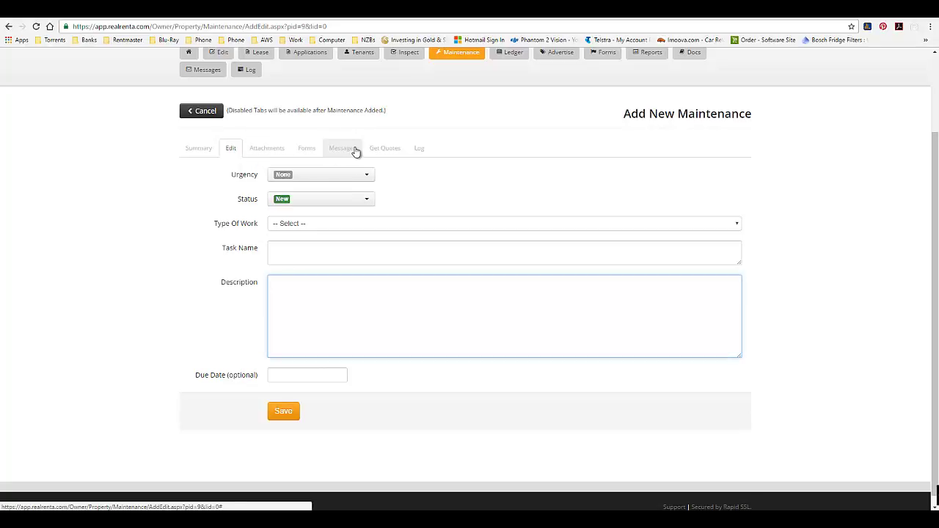
scroll(403, 217, up, 3)
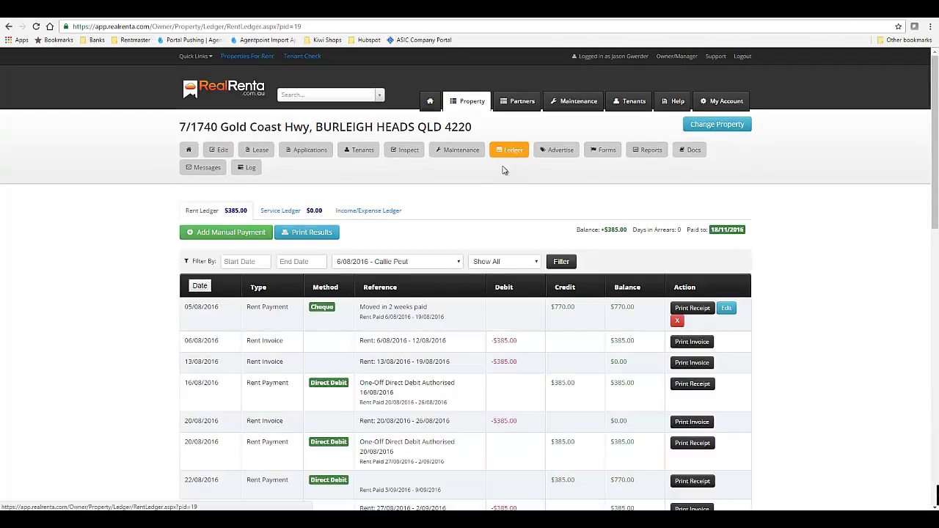
scroll(487, 195, down, 2)
scroll(488, 206, up, 2)
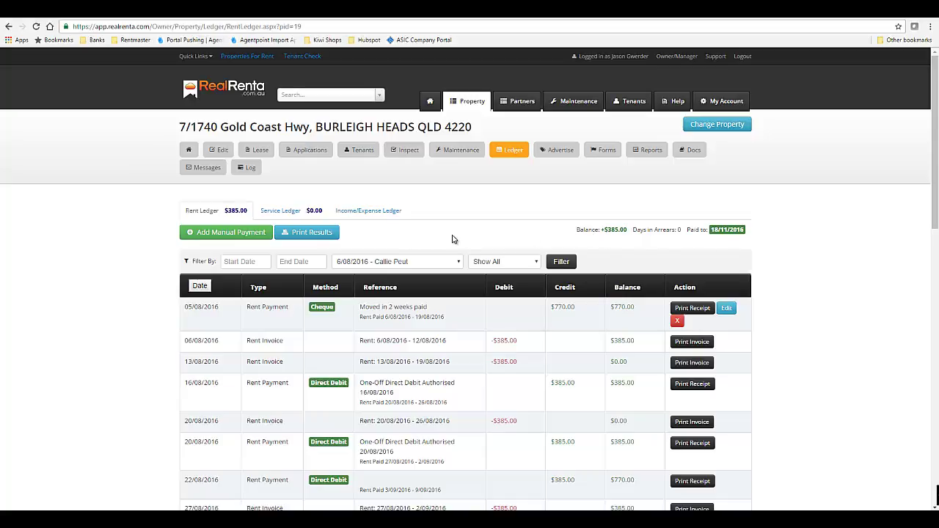
scroll(438, 233, down, 2)
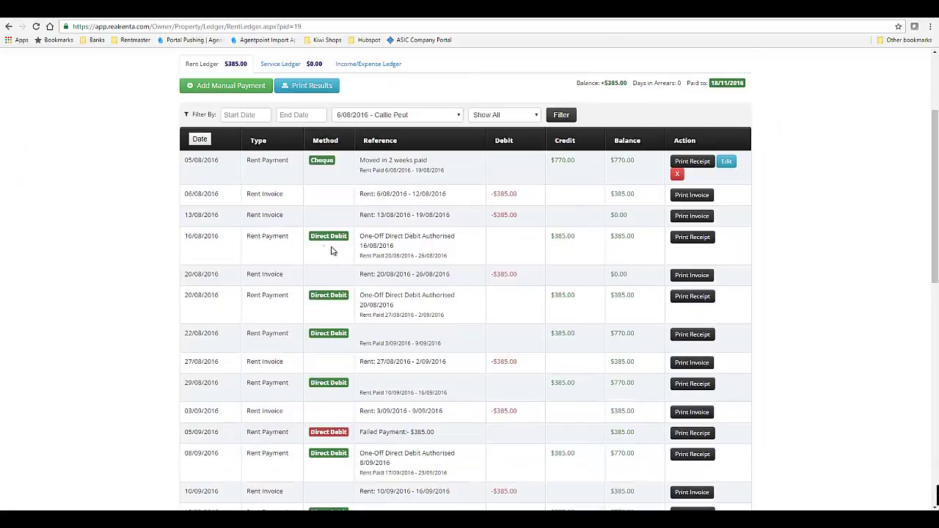
scroll(331, 251, down, 1)
scroll(331, 254, down, 1)
mouse_move(334, 243)
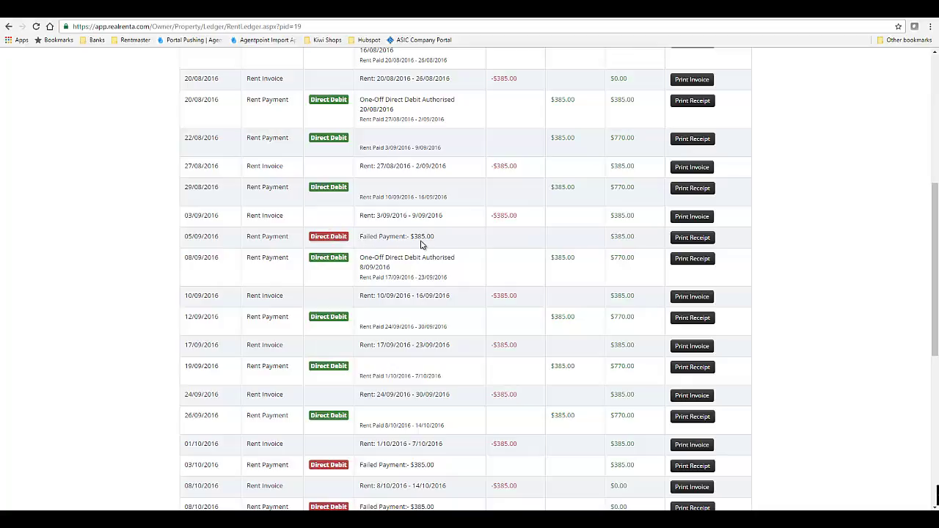
scroll(420, 245, down, 1)
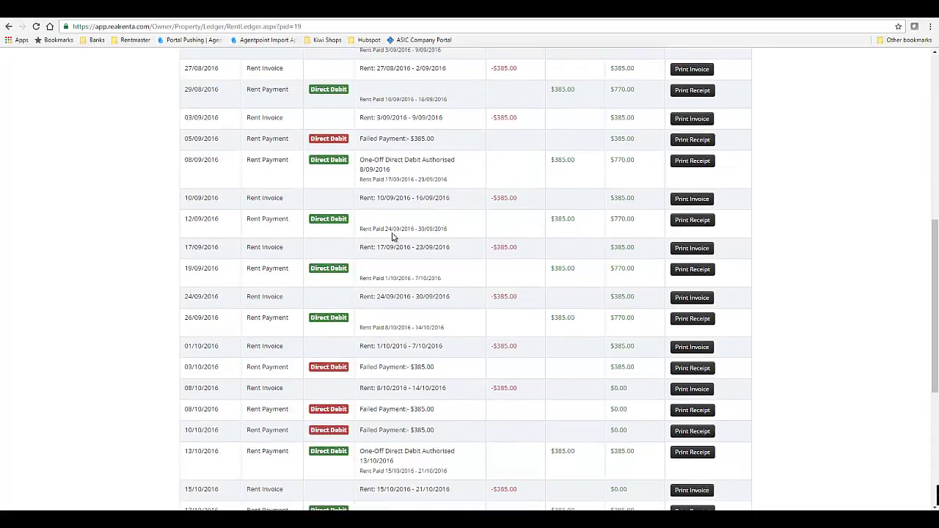
scroll(393, 236, down, 3)
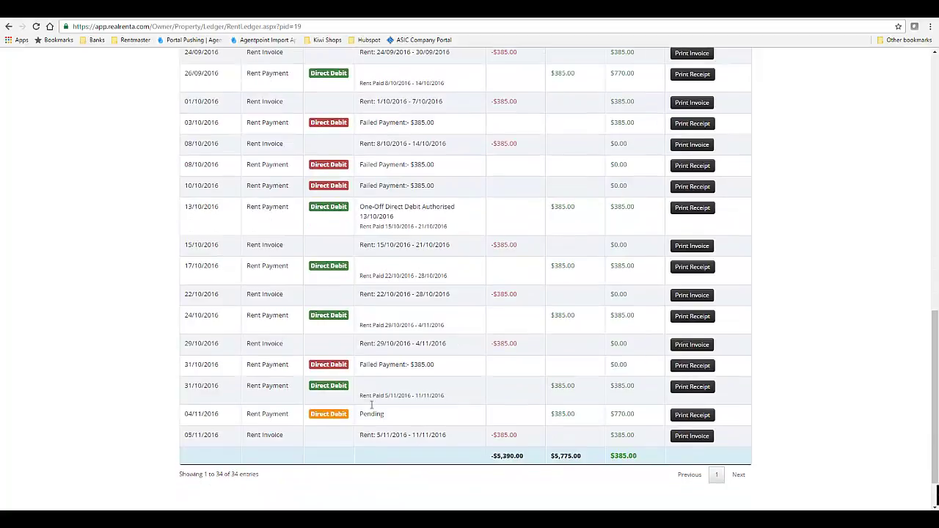
mouse_move(339, 416)
key(ctrl+minus)
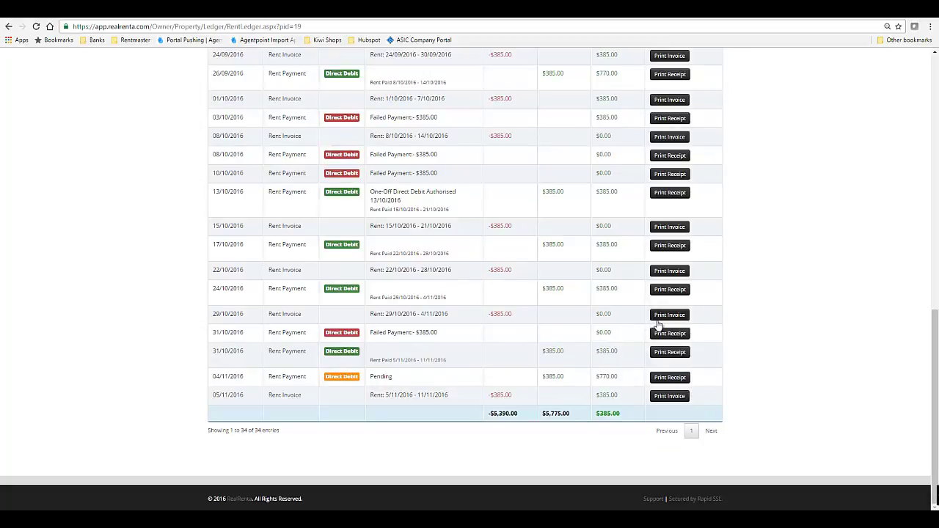
scroll(658, 327, up, 1)
scroll(657, 327, up, 2)
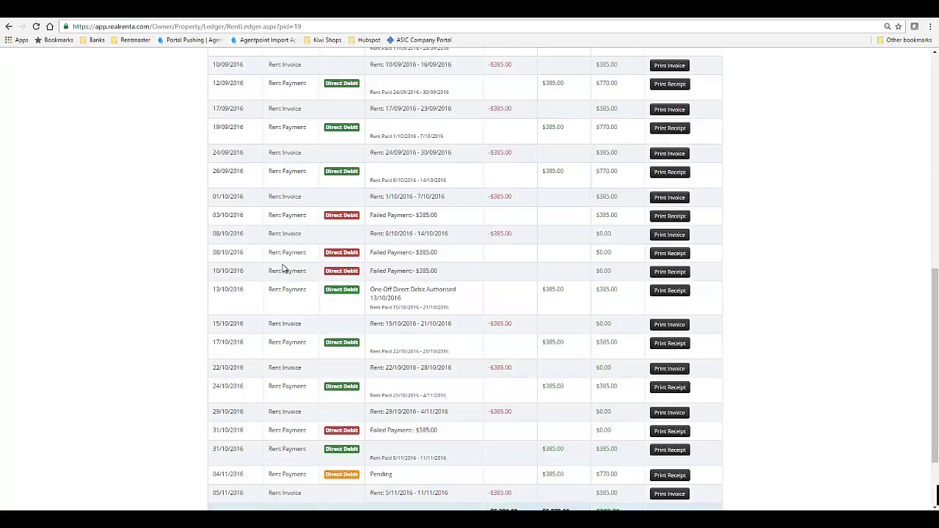
scroll(296, 264, up, 4)
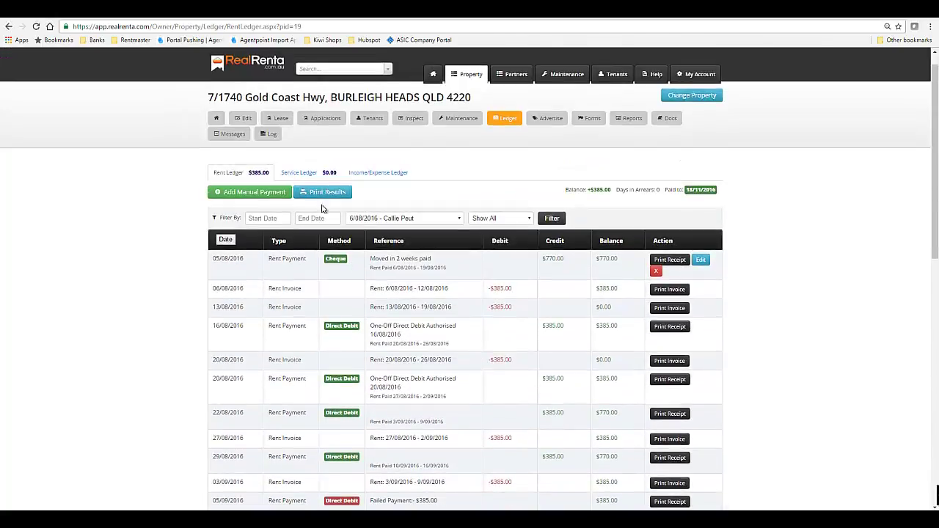
click(308, 174)
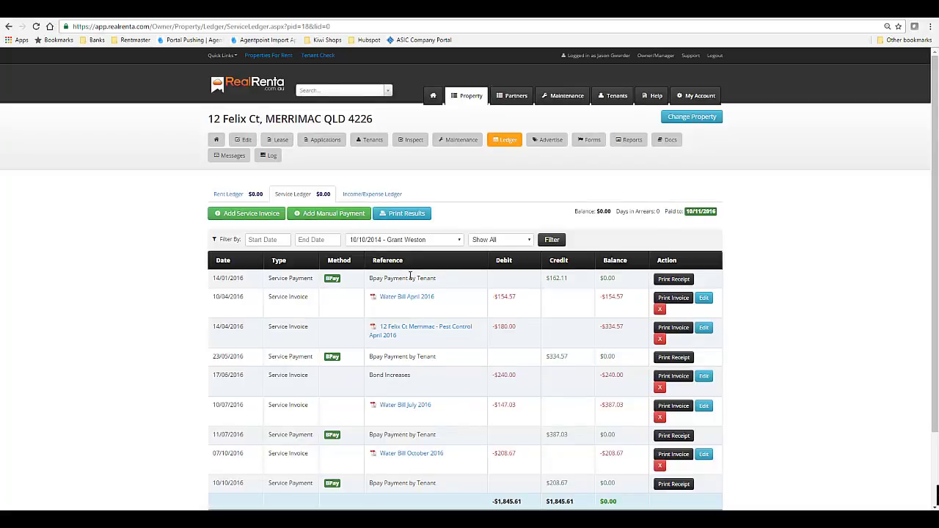
scroll(431, 332, down, 1)
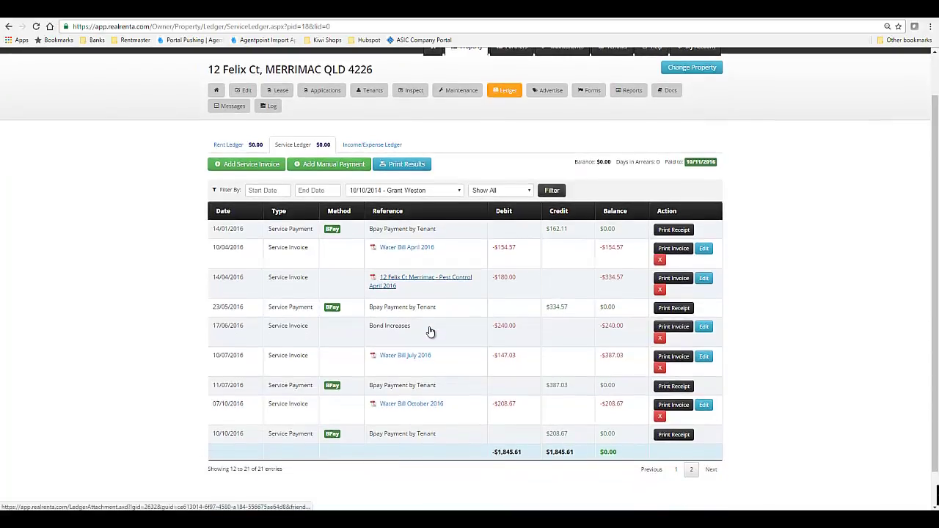
scroll(431, 333, down, 1)
scroll(415, 337, up, 2)
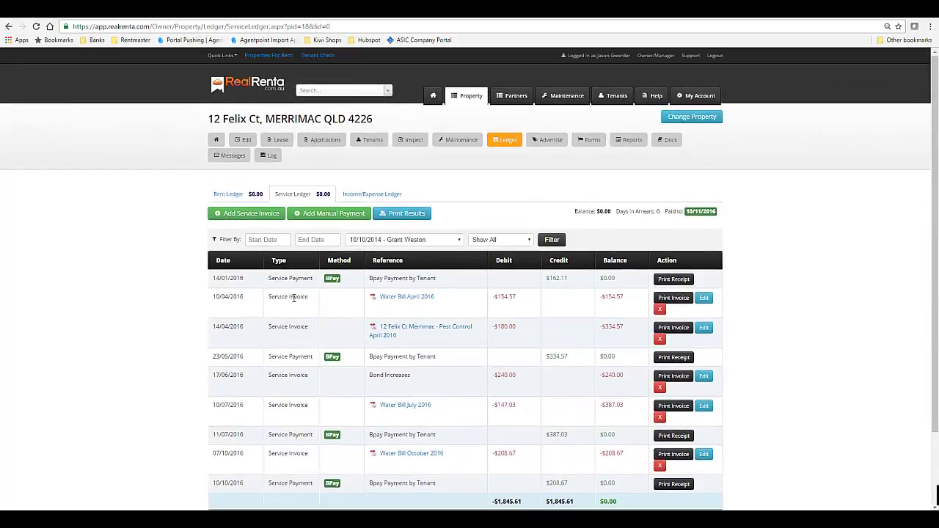
click(260, 213)
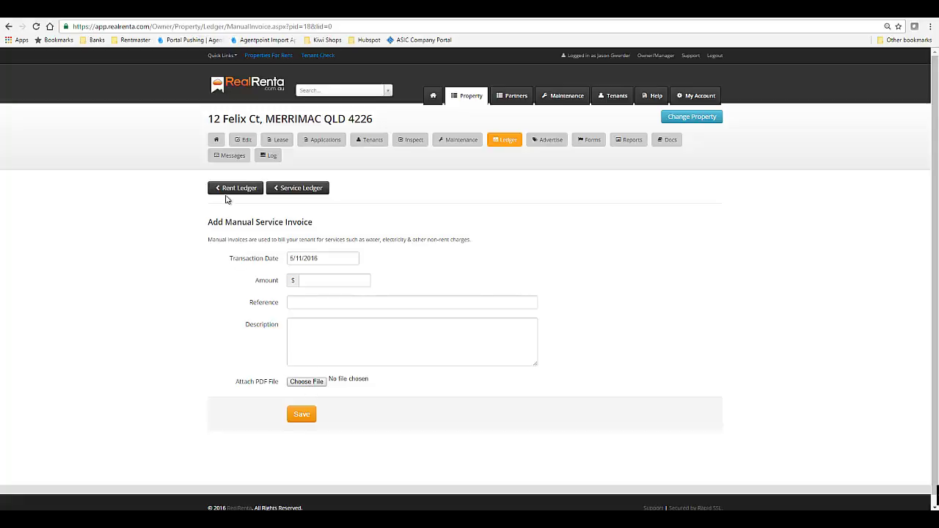
click(281, 188)
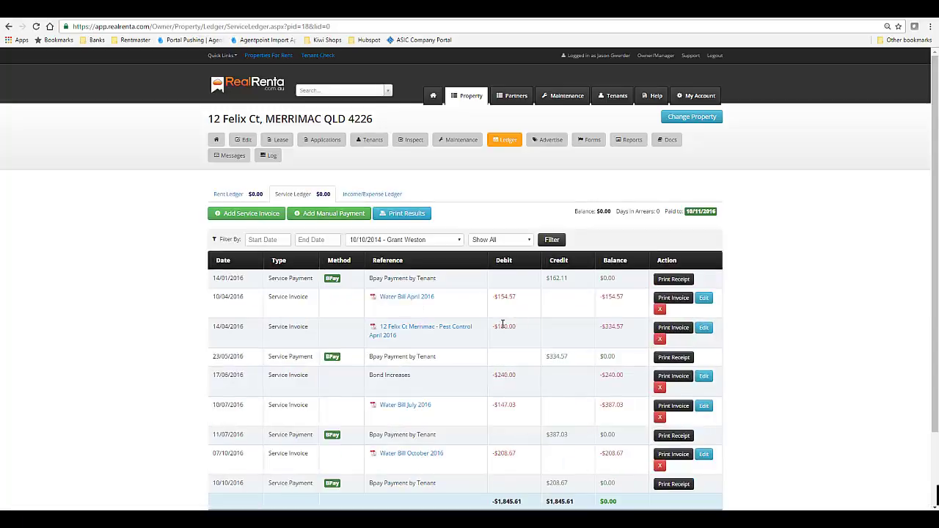
Check the Water Bill April 2016 printable invoice and its attached bill document.
scroll(483, 302, down, 2)
click(673, 249)
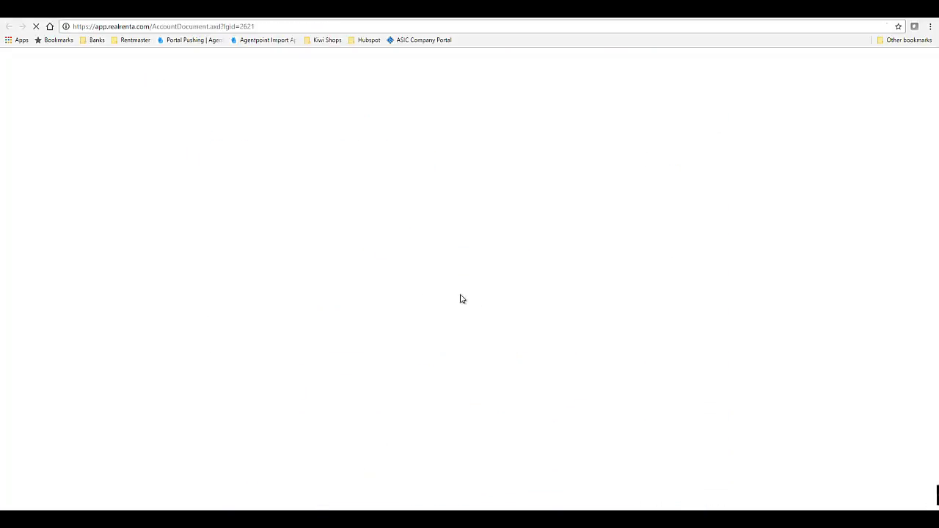
click(75, 17)
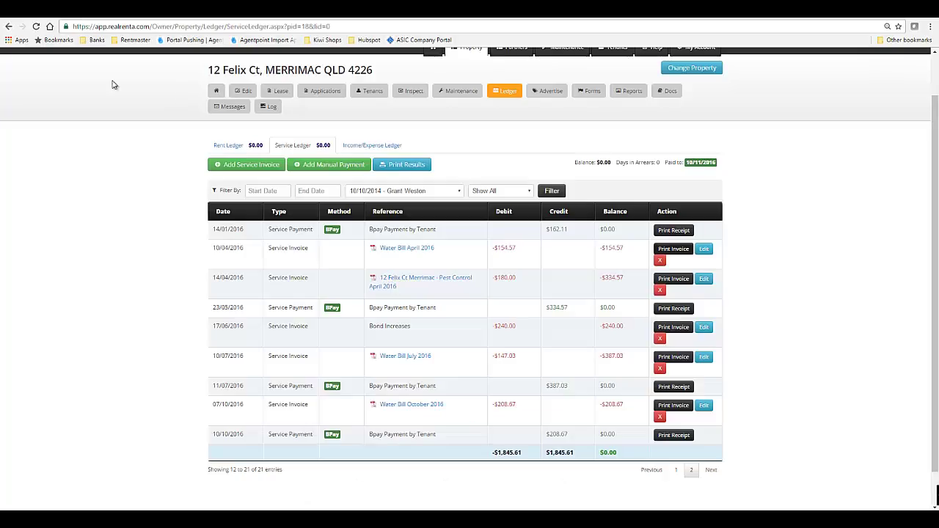
click(403, 250)
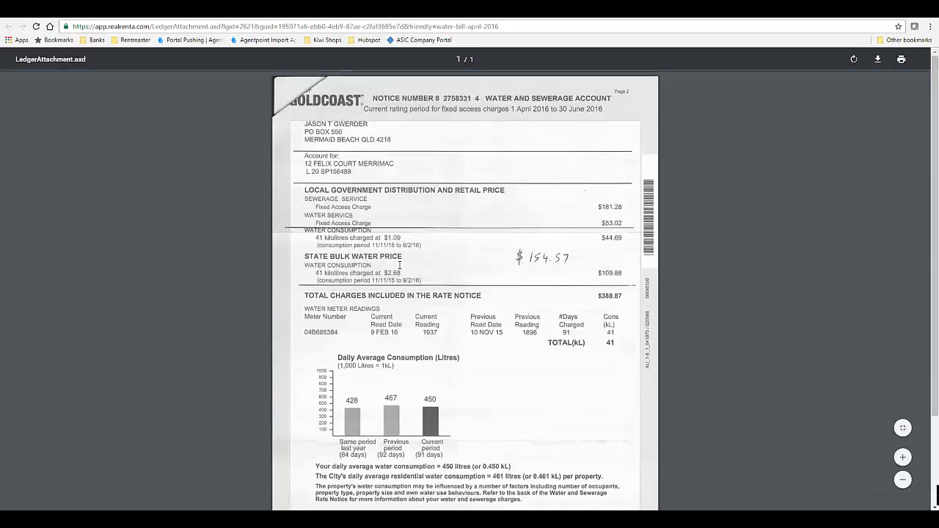
click(68, 19)
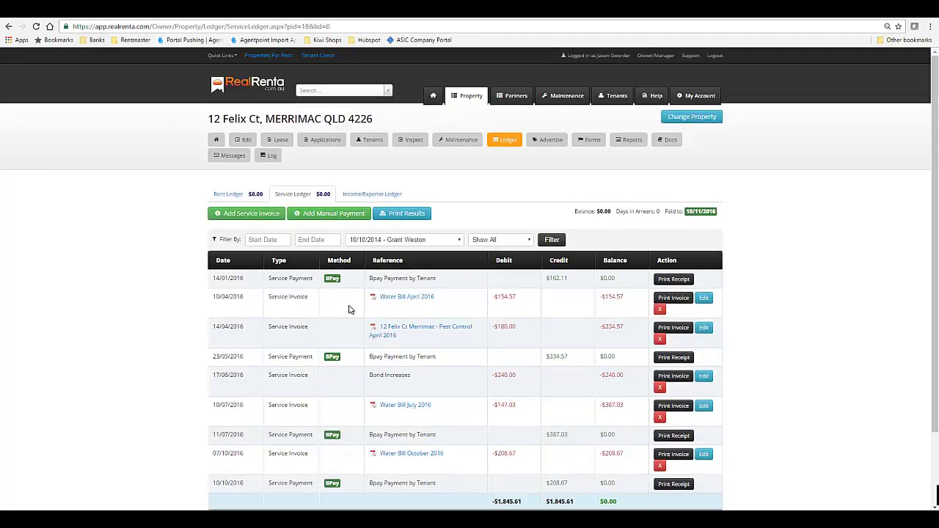
scroll(349, 310, down, 1)
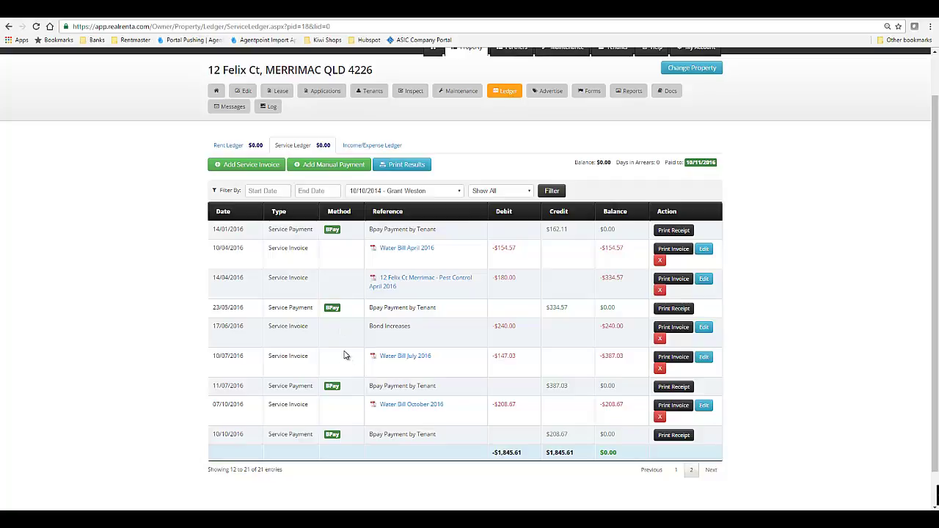
scroll(345, 356, up, 1)
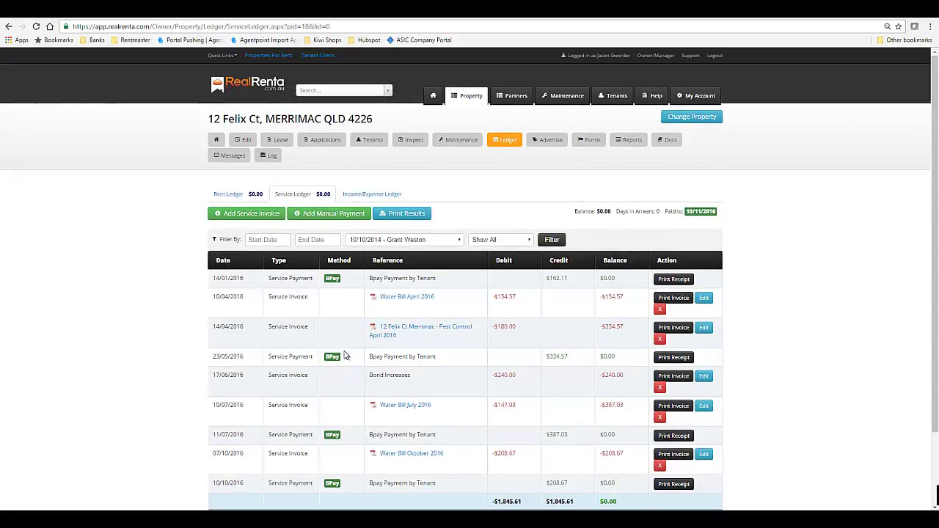
click(373, 196)
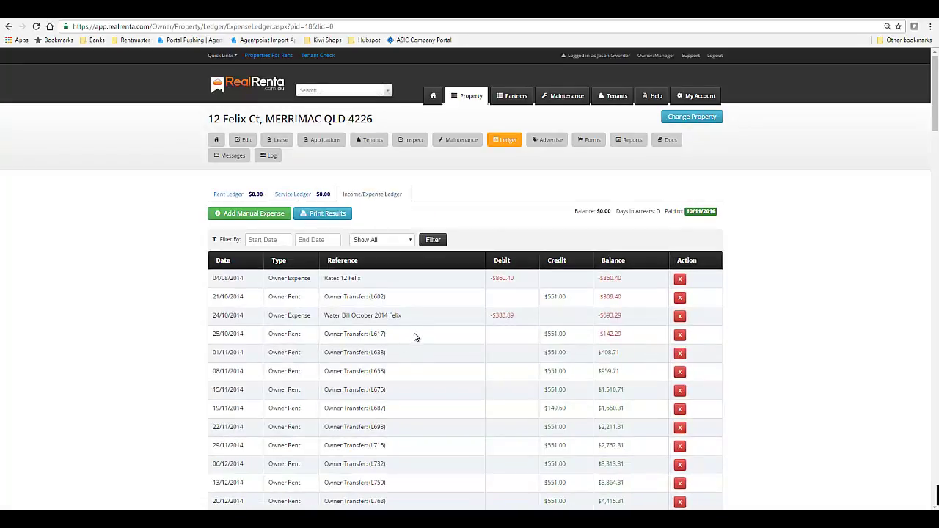
scroll(419, 332, down, 2)
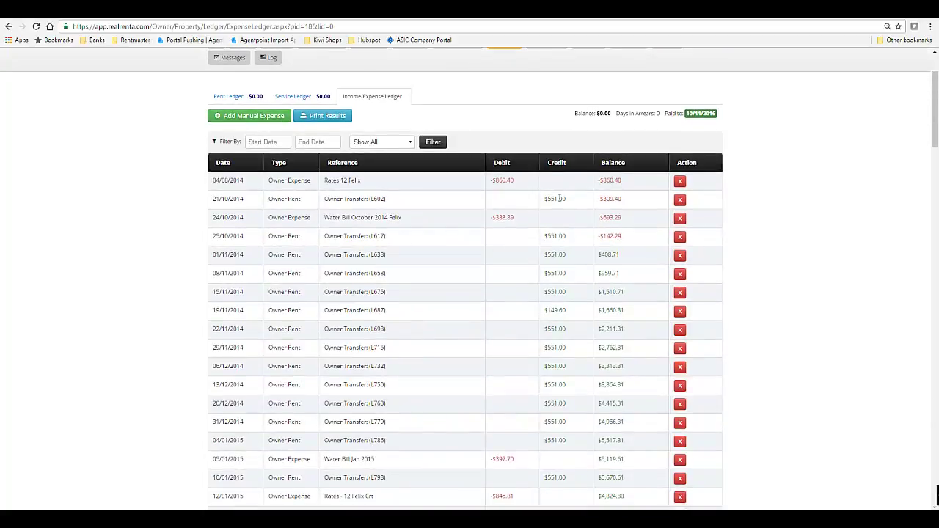
scroll(556, 283, down, 3)
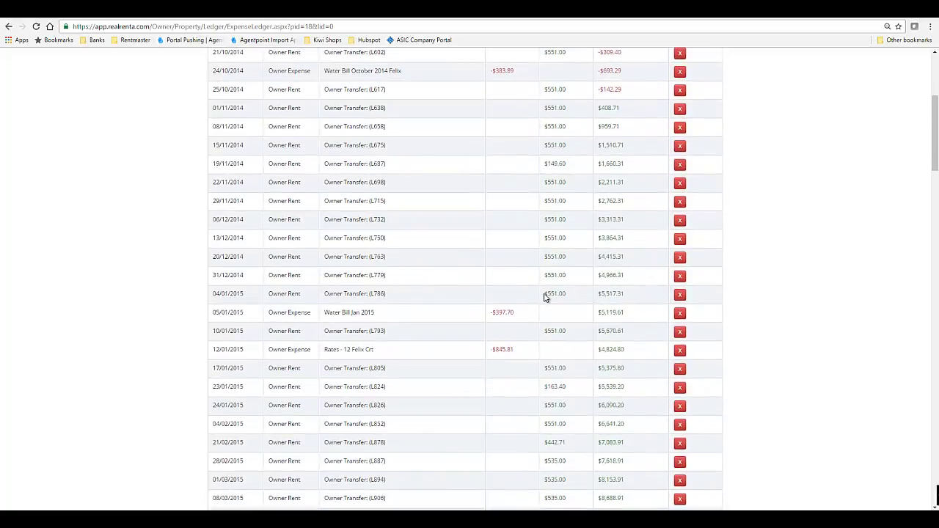
scroll(545, 296, up, 2)
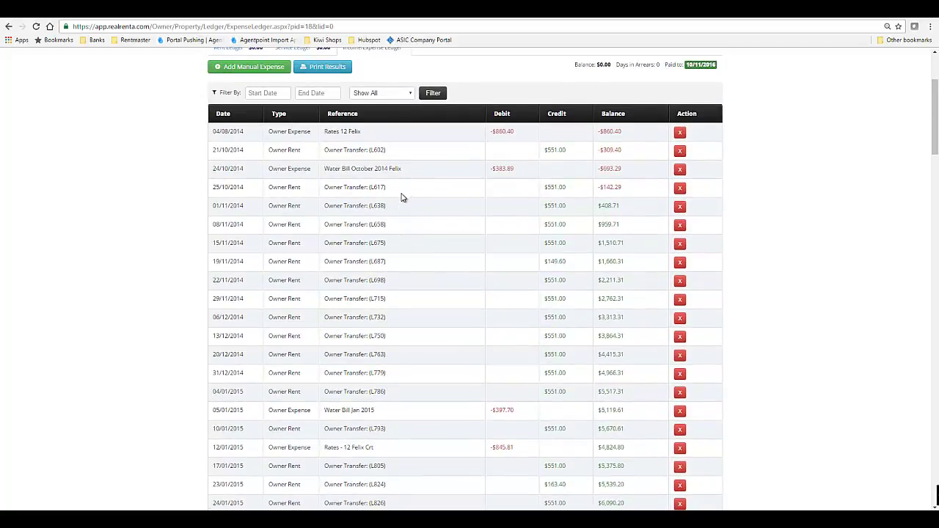
scroll(318, 212, up, 2)
scroll(267, 180, down, 2)
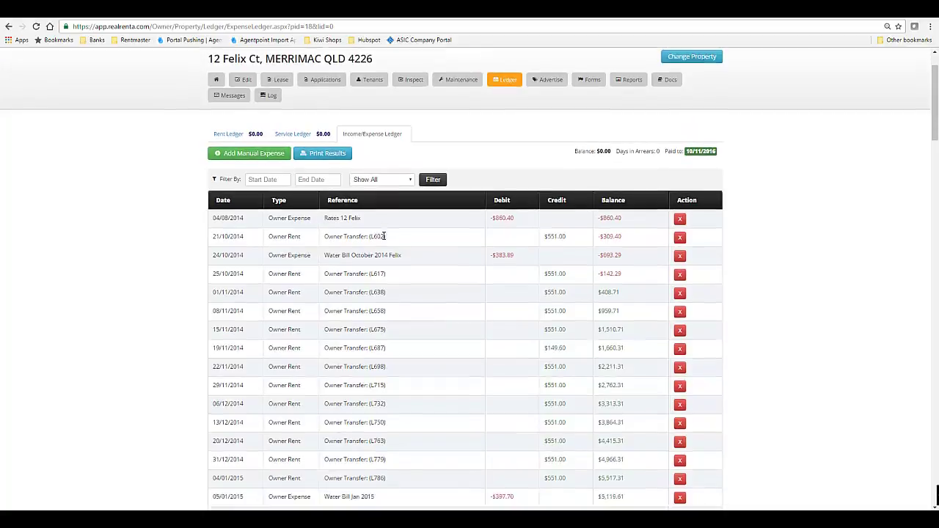
scroll(400, 386, down, 2)
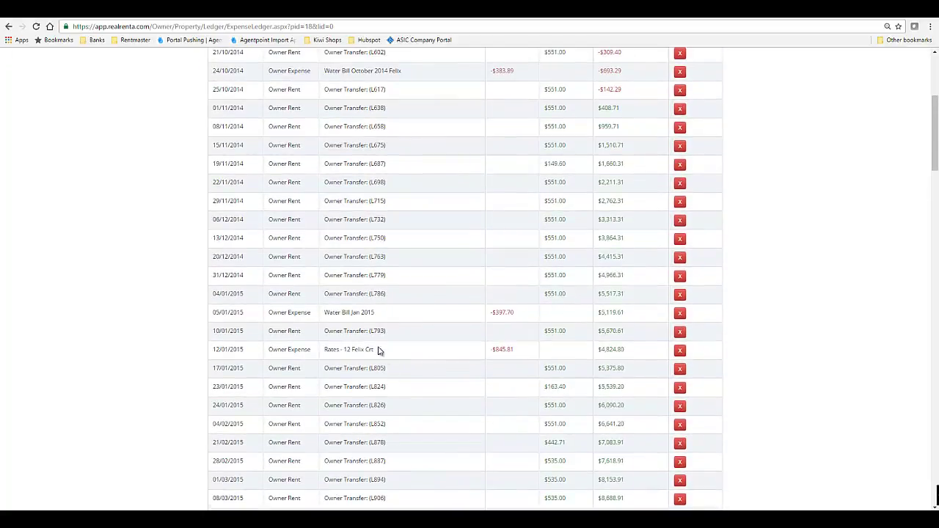
scroll(414, 337, down, 3)
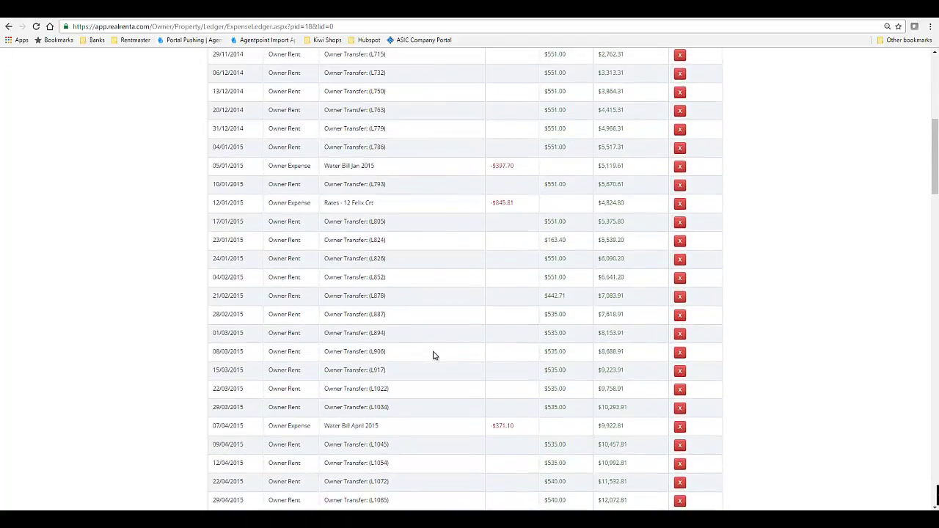
scroll(448, 327, up, 8)
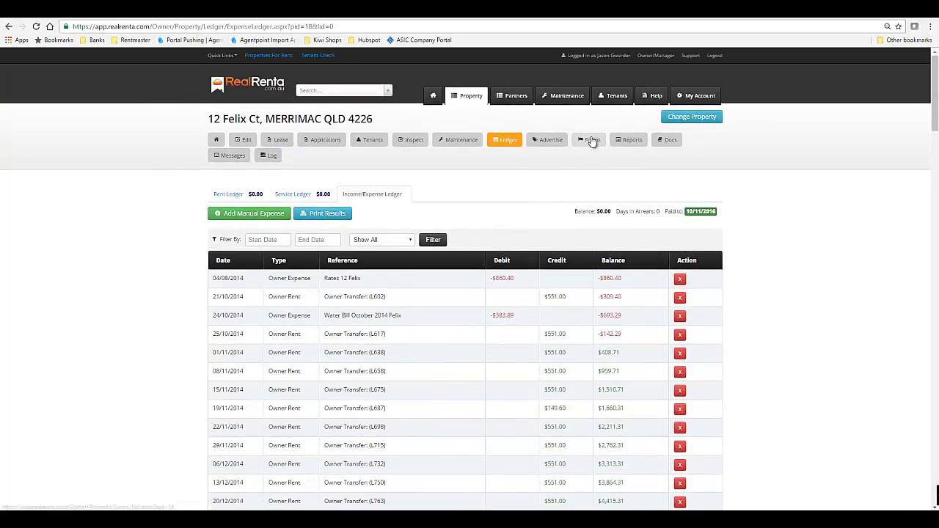
click(593, 141)
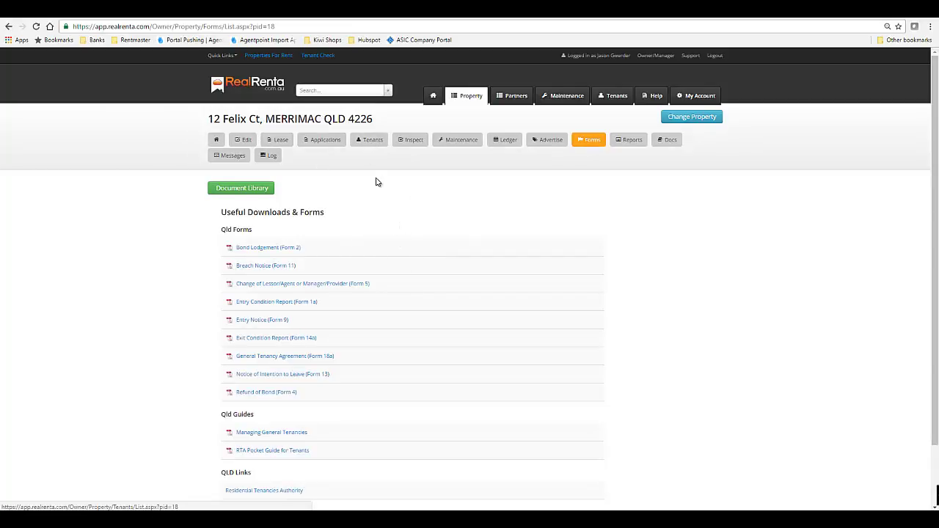
click(242, 191)
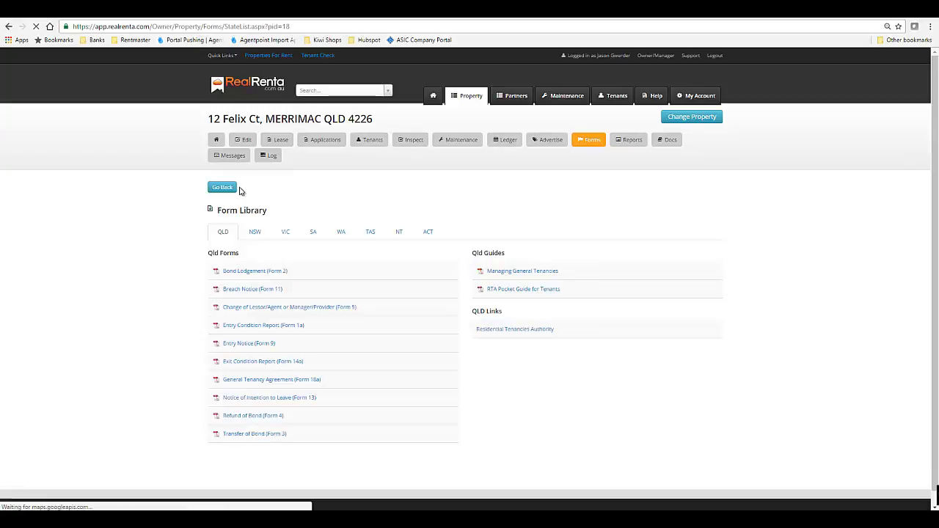
click(288, 235)
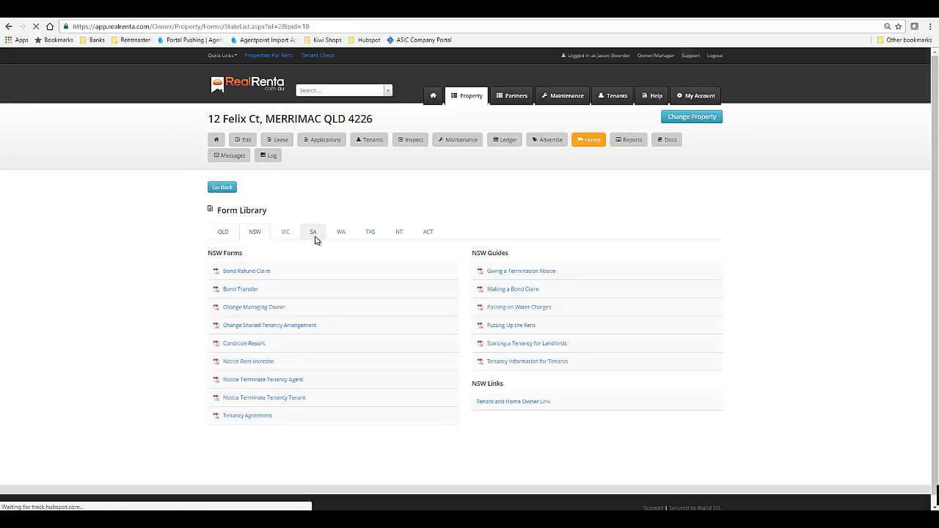
click(316, 237)
scroll(351, 315, down, 2)
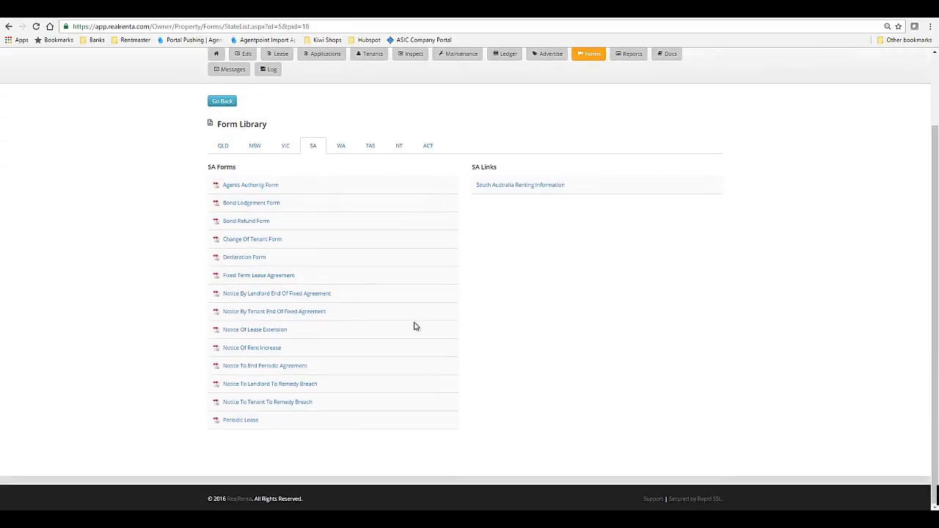
scroll(415, 326, up, 1)
scroll(447, 309, up, 1)
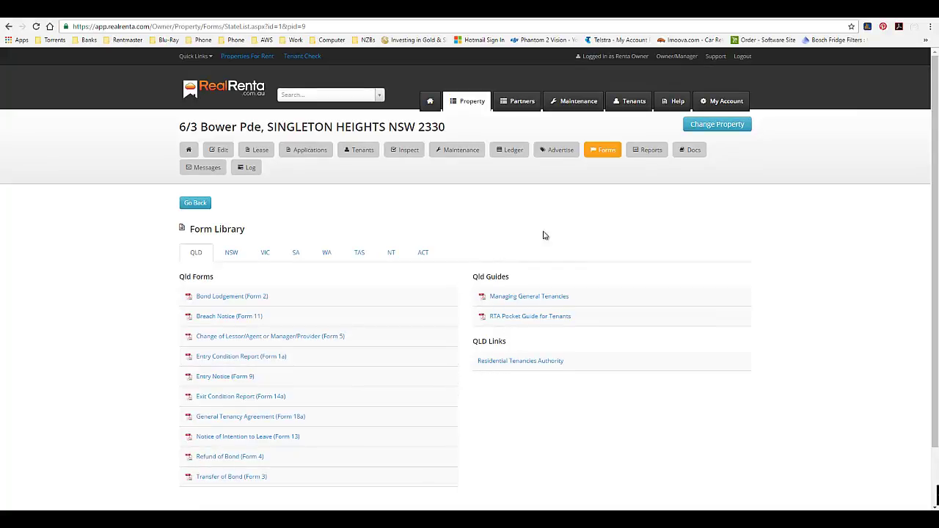
click(693, 151)
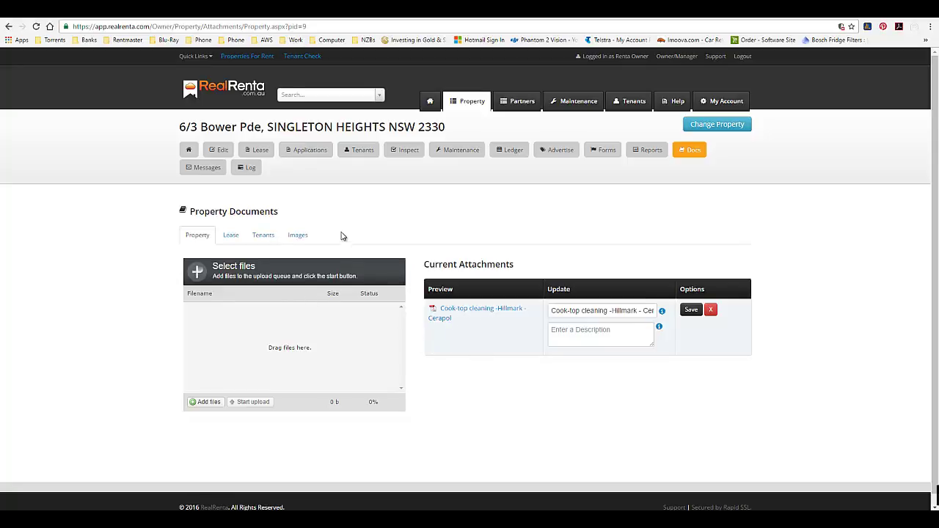
Browse lease and tenant documents, ending on the images House4-unit and completed-home-05.
click(231, 237)
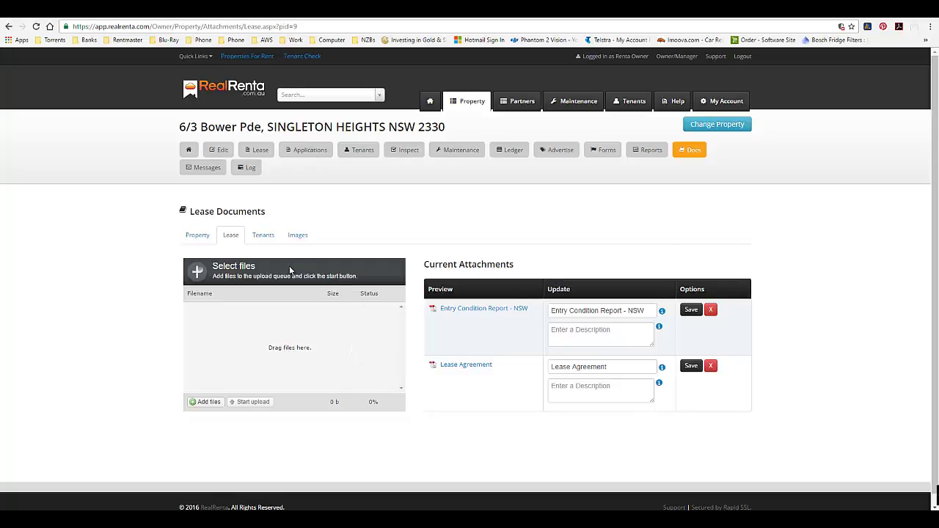
click(264, 235)
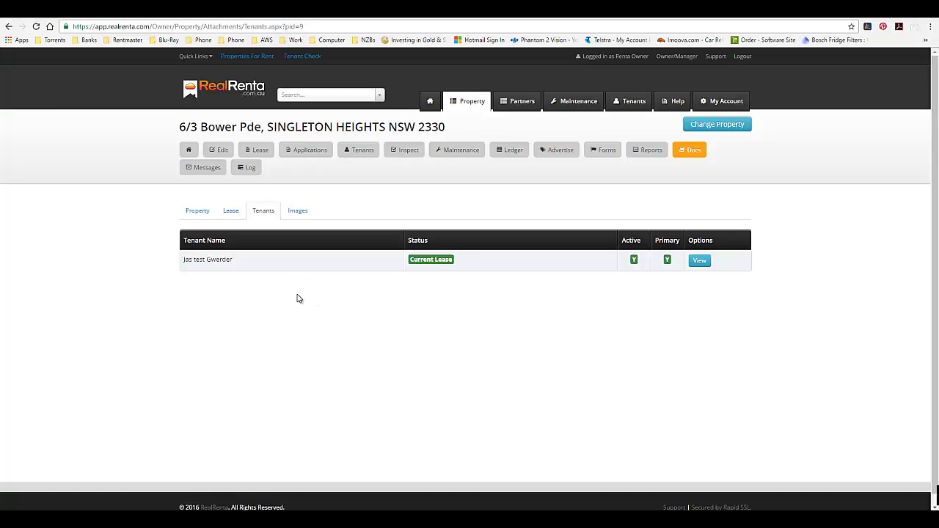
click(298, 212)
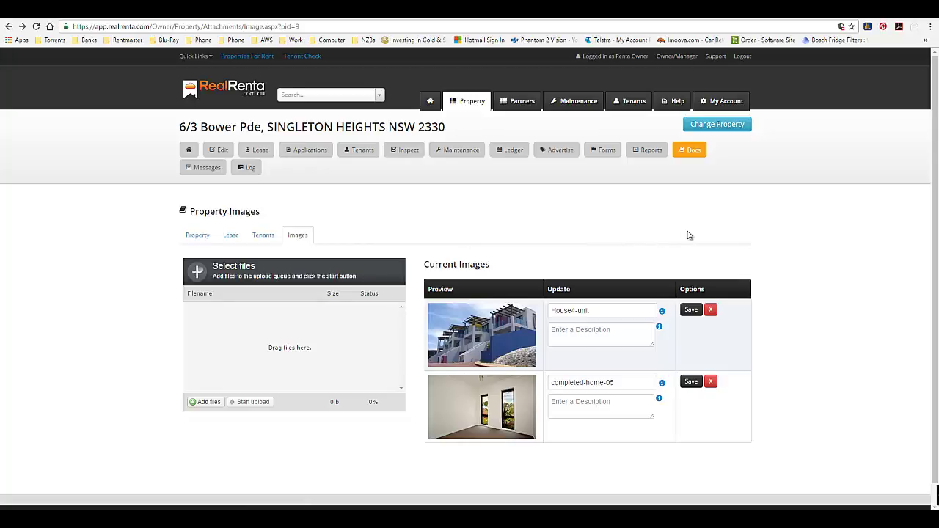
Browse the Help section's How To tutorial videos and its Forms Library.
click(674, 105)
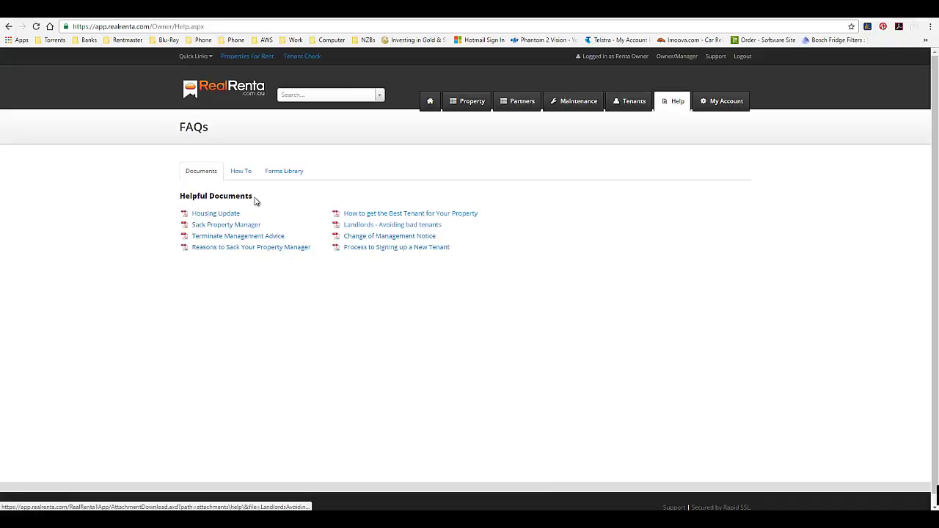
click(245, 175)
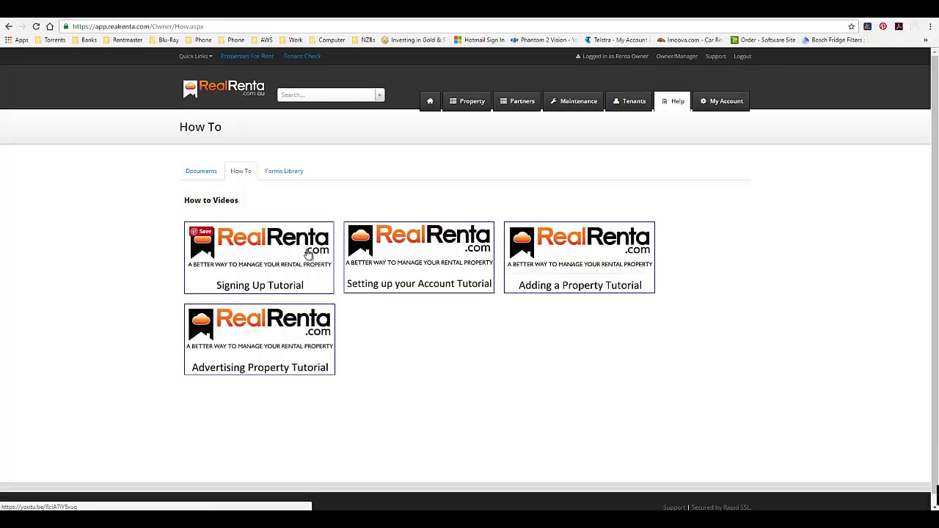
click(286, 176)
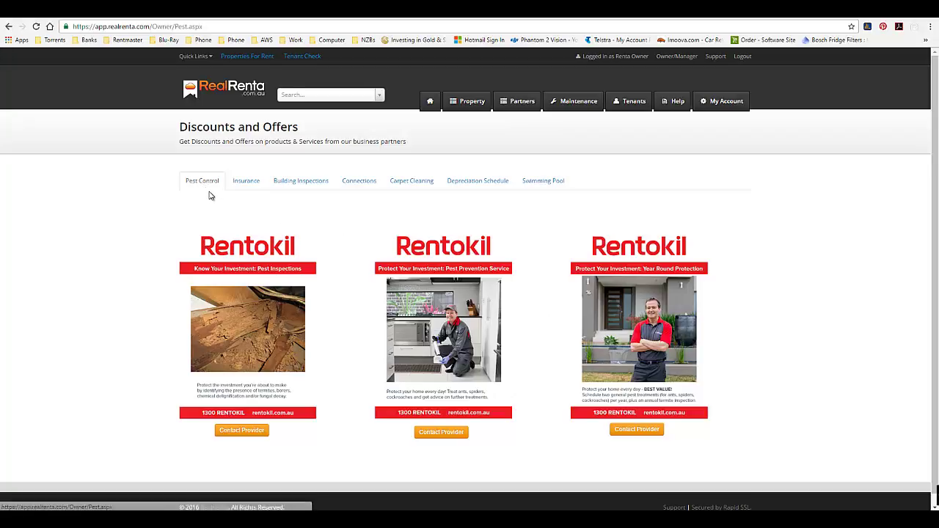
Review the Insurance and Connections partner offers on the Discounts and Offers page.
click(250, 185)
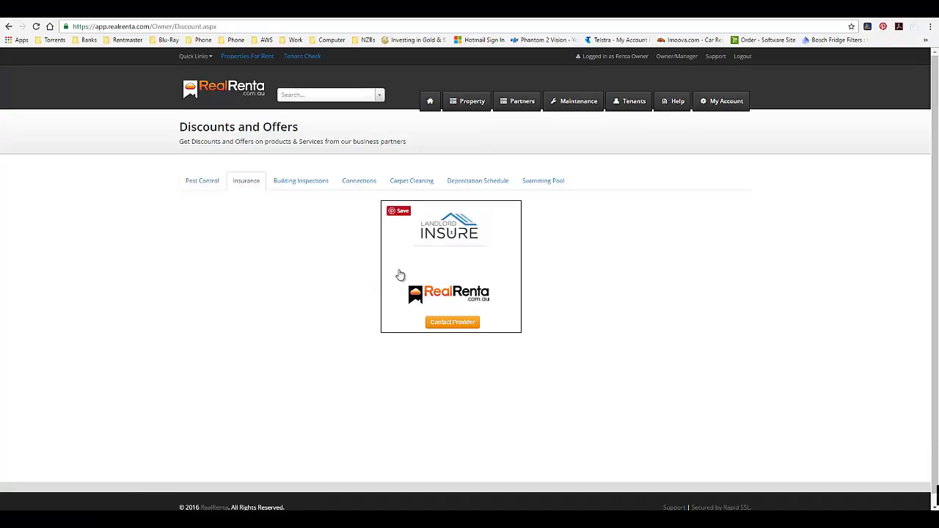
click(359, 182)
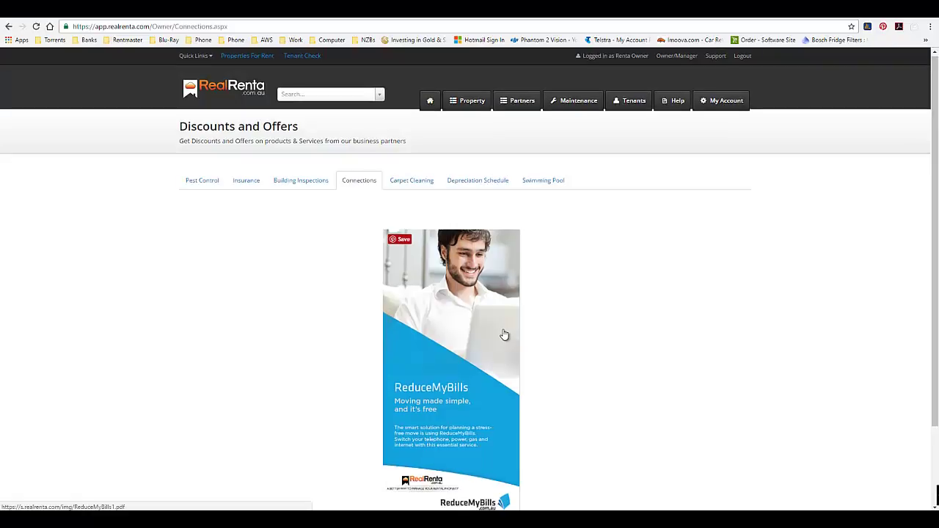
scroll(507, 338, down, 2)
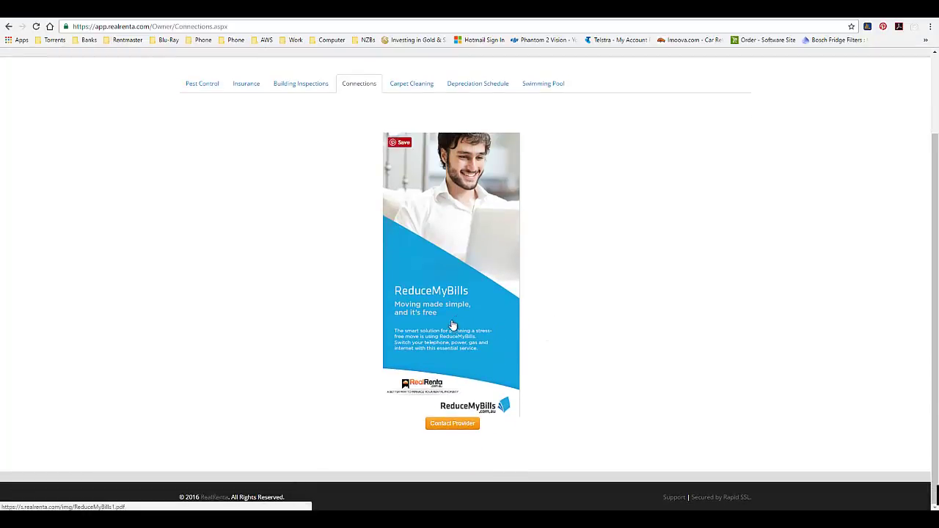
scroll(428, 343, up, 2)
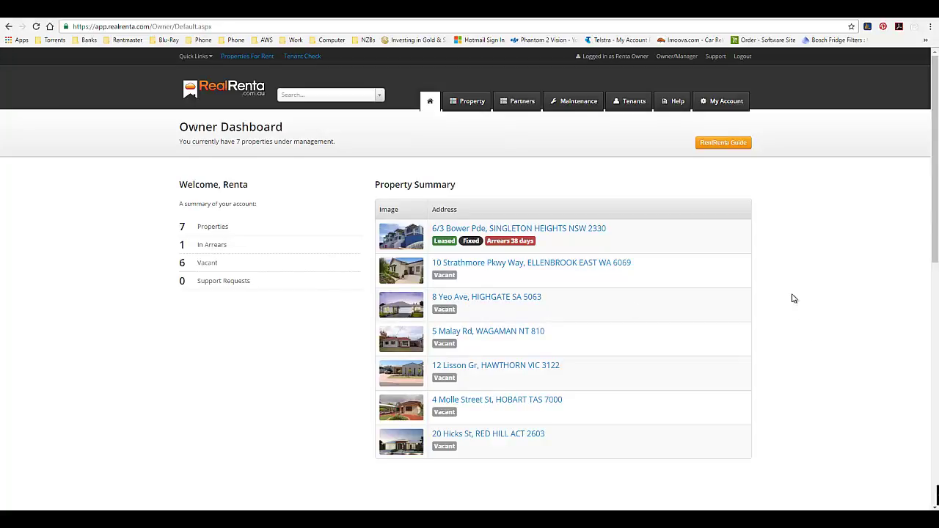
scroll(793, 298, down, 3)
scroll(792, 299, up, 1)
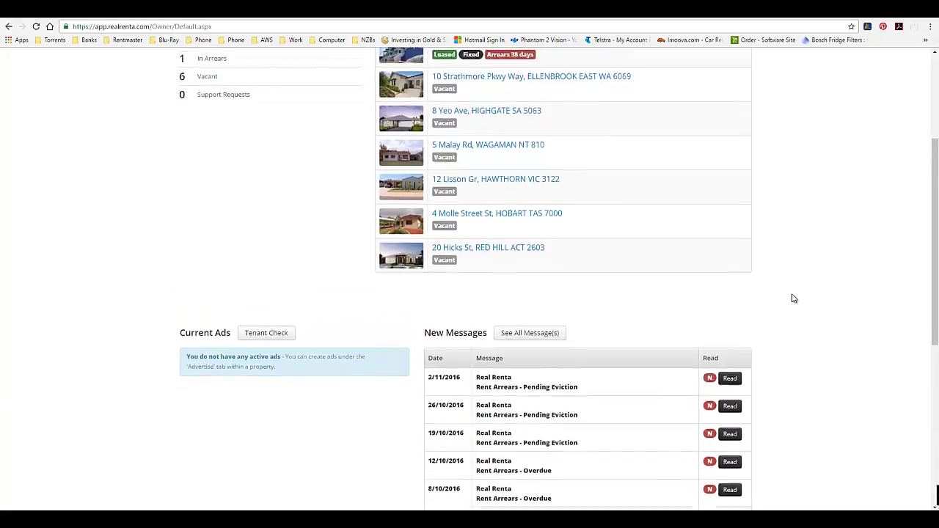
scroll(793, 299, up, 3)
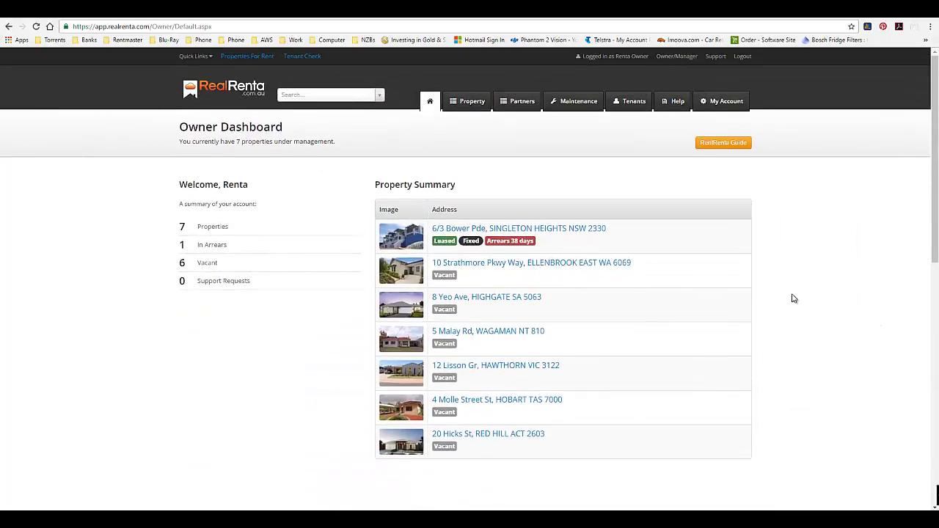
scroll(793, 298, down, 3)
scroll(793, 298, up, 3)
scroll(793, 299, down, 3)
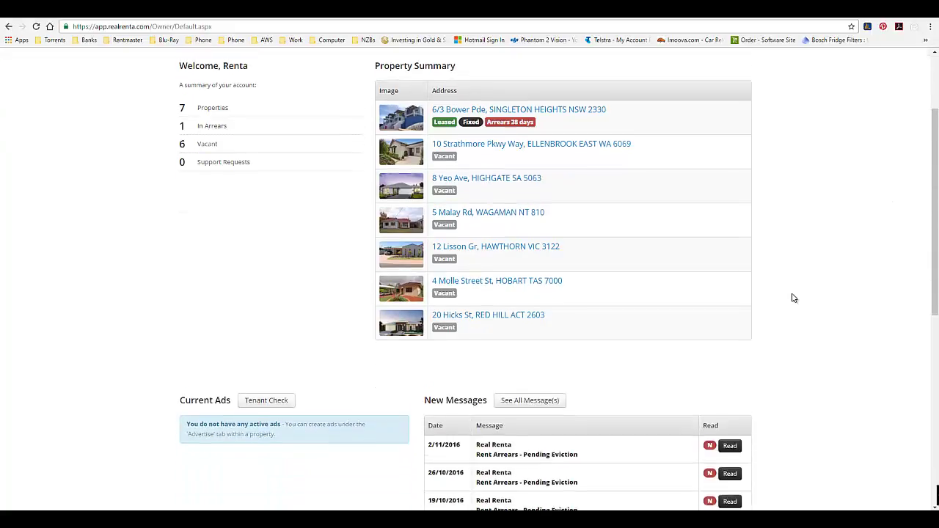
scroll(792, 298, up, 2)
scroll(792, 298, up, 1)
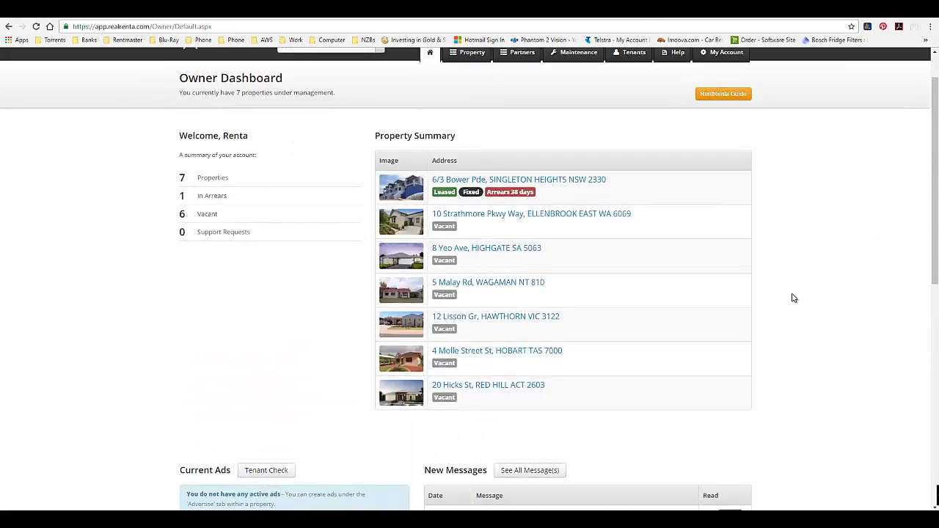
scroll(794, 296, up, 1)
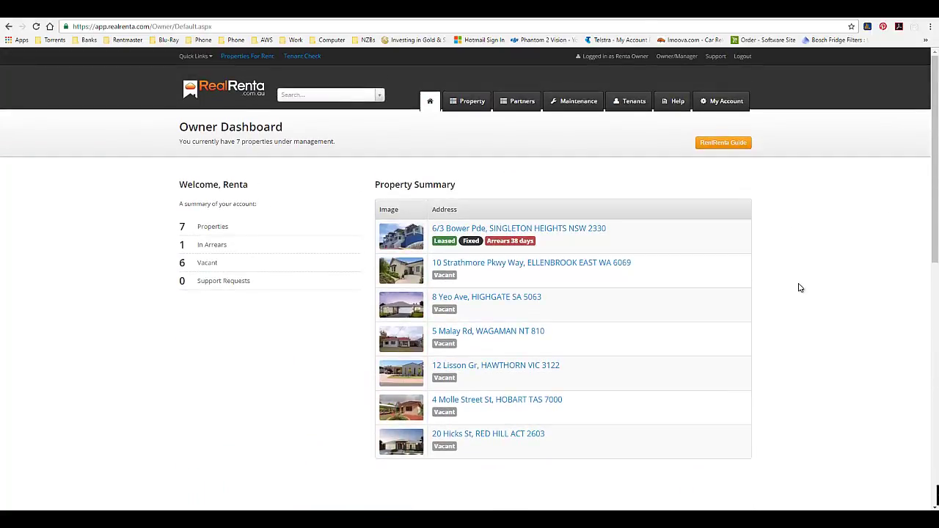